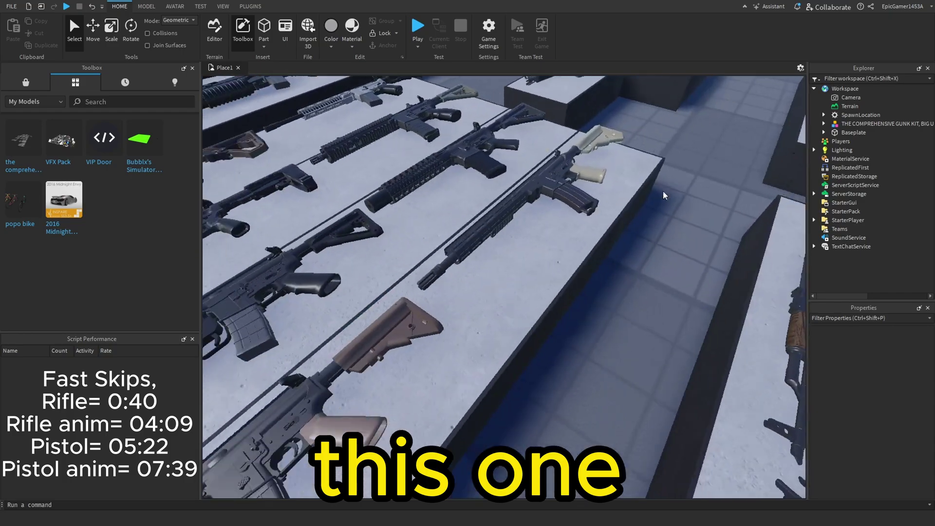
- Look over the displayed rifles and open the kit's WEAPONS hierarchy down to VARIANTS #1 under AR-15 VARIANTS
scroll(664, 191, down, 3)
scroll(651, 240, up, 2)
scroll(660, 226, up, 5)
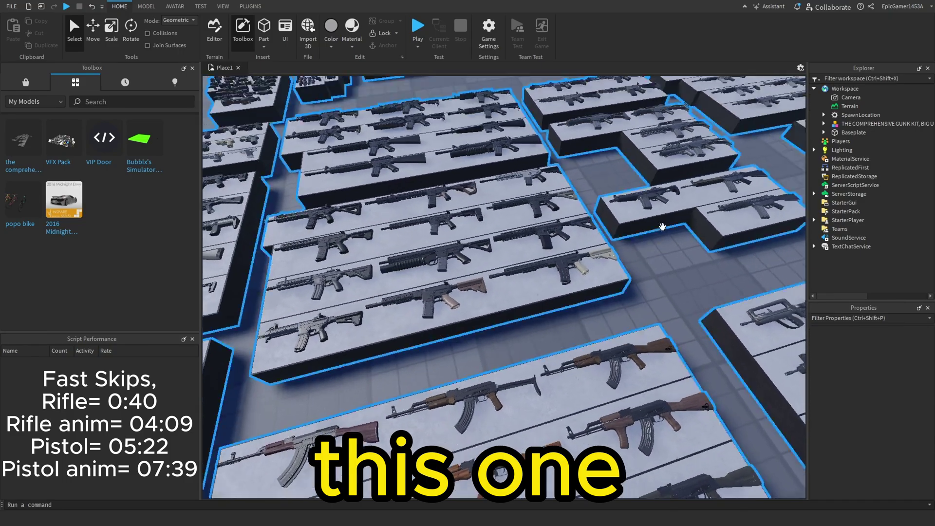
right_drag(585, 244, 584, 246)
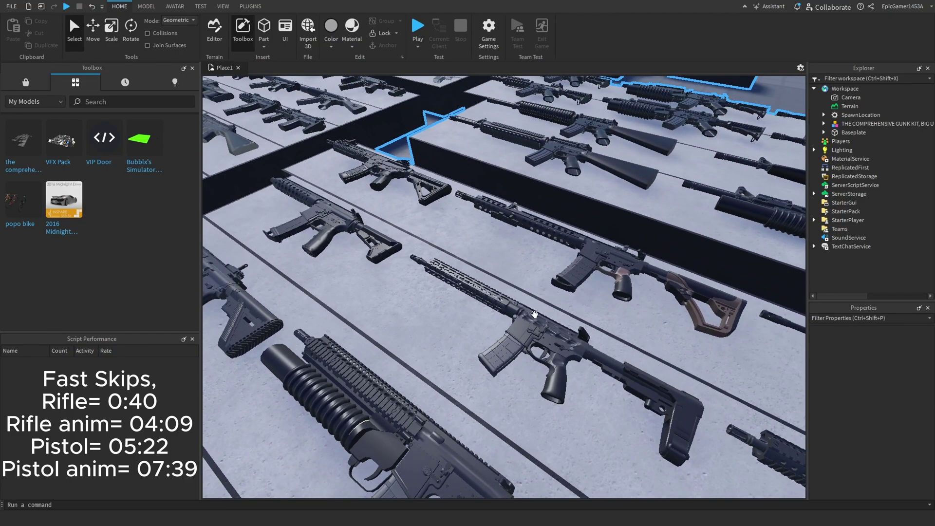
right_drag(535, 315, 535, 315)
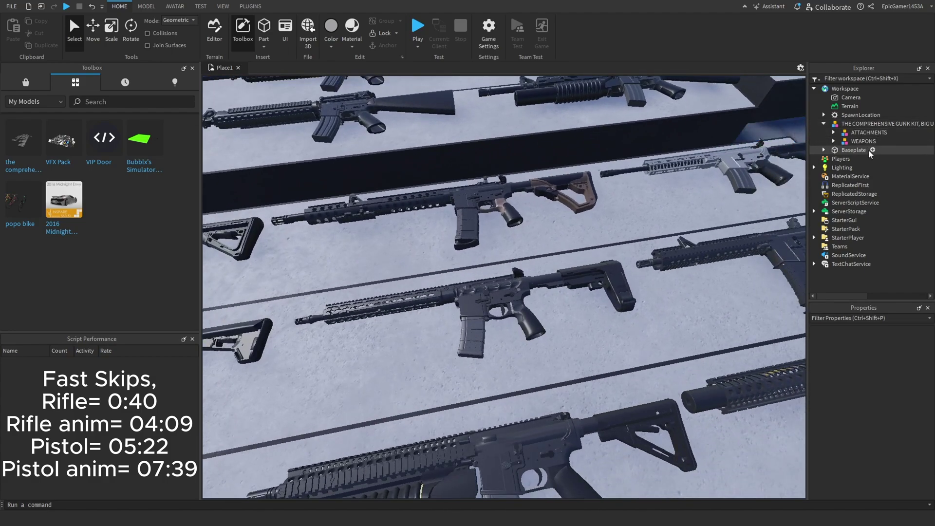
click(833, 141)
click(843, 151)
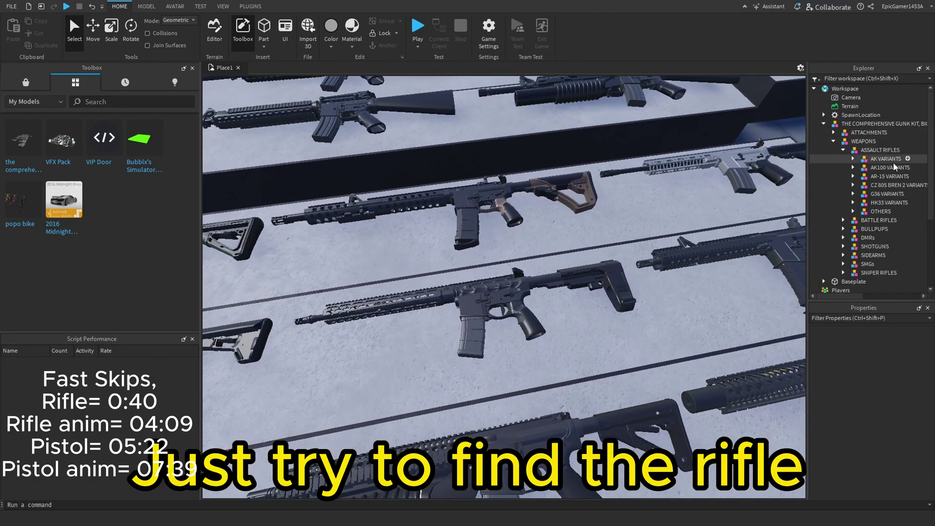
click(847, 177)
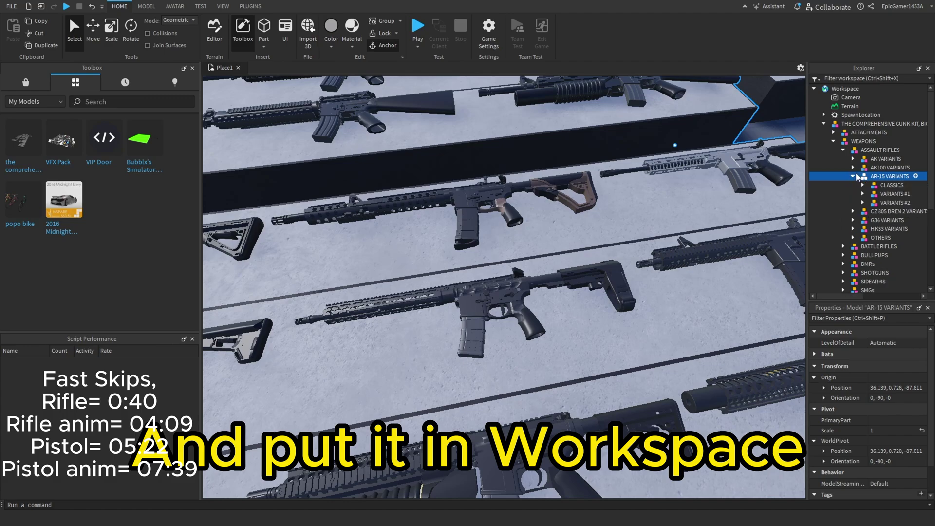
click(890, 204)
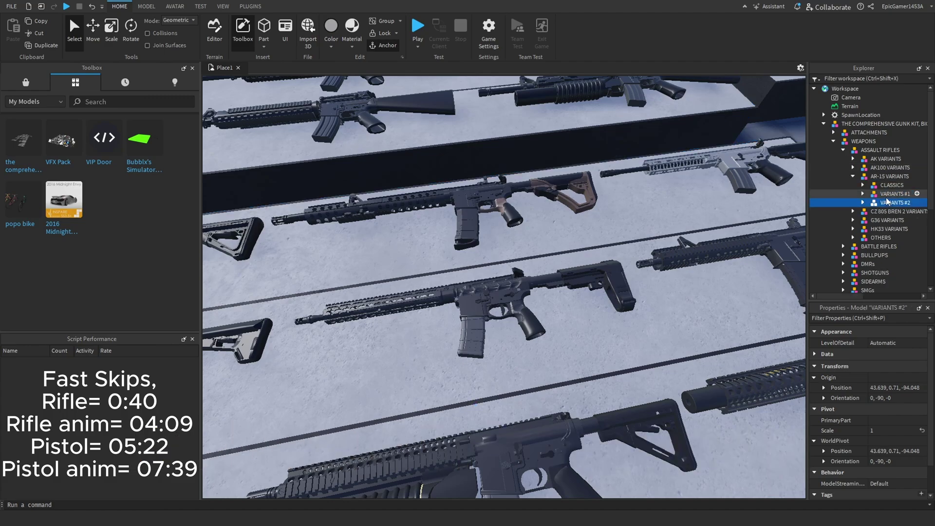
click(887, 194)
key(f)
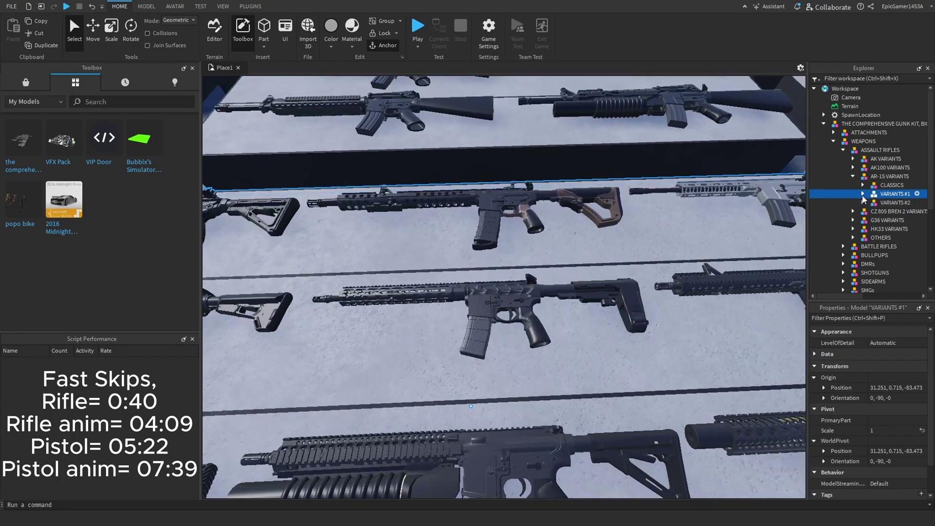
- Locate the PW MK119 rifle by checking the models inside VARIANTS #1 against the rifles on the stand
click(863, 194)
scroll(880, 221, down, 1)
click(899, 178)
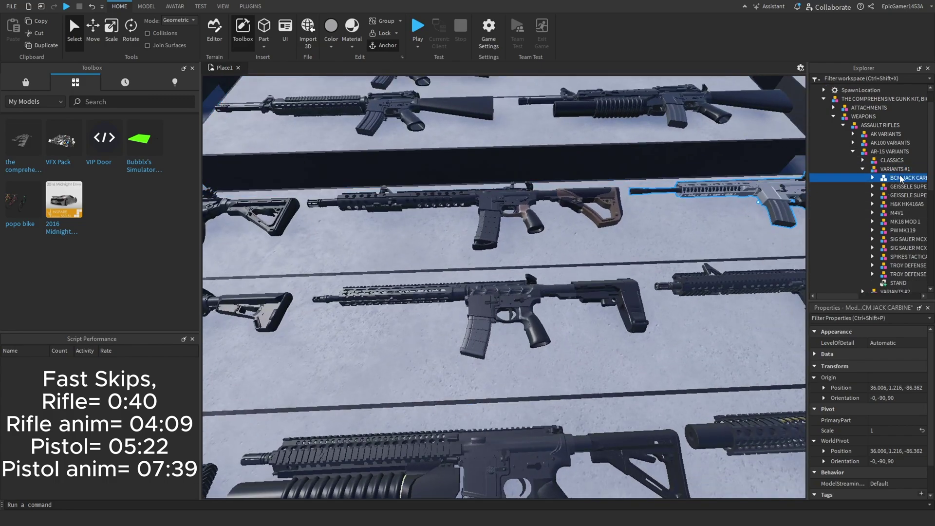
click(900, 187)
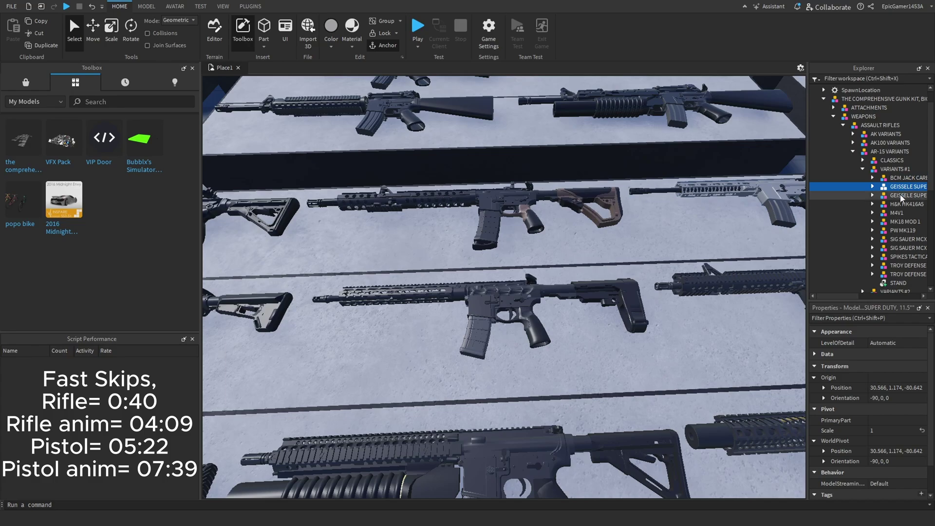
click(899, 205)
click(897, 213)
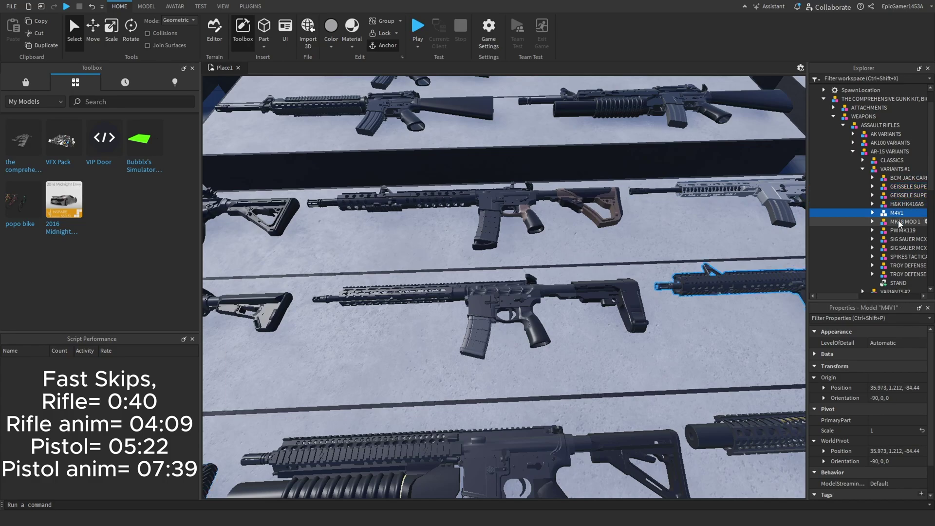
click(899, 222)
click(889, 231)
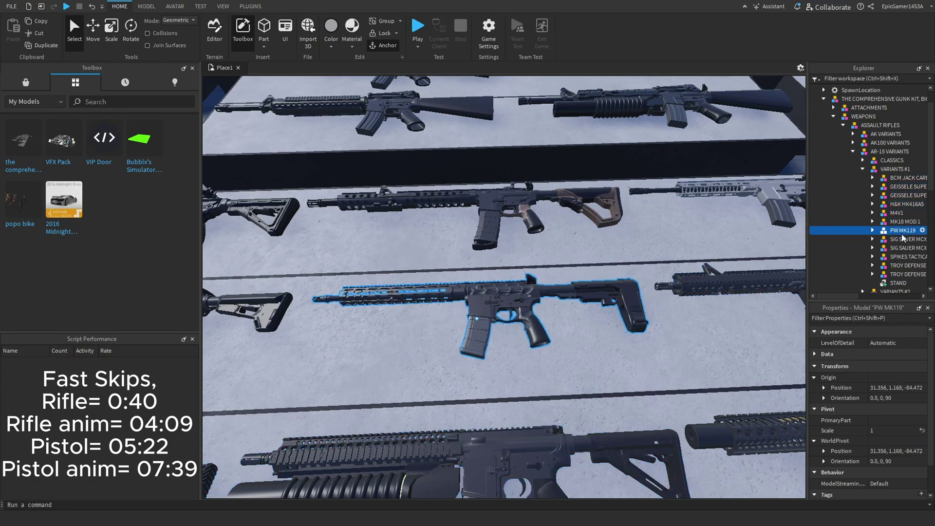
- Move the PW MK119 model directly into Workspace and delete the comprehensive weapon kit model
drag(894, 231, 843, 95)
click(850, 135)
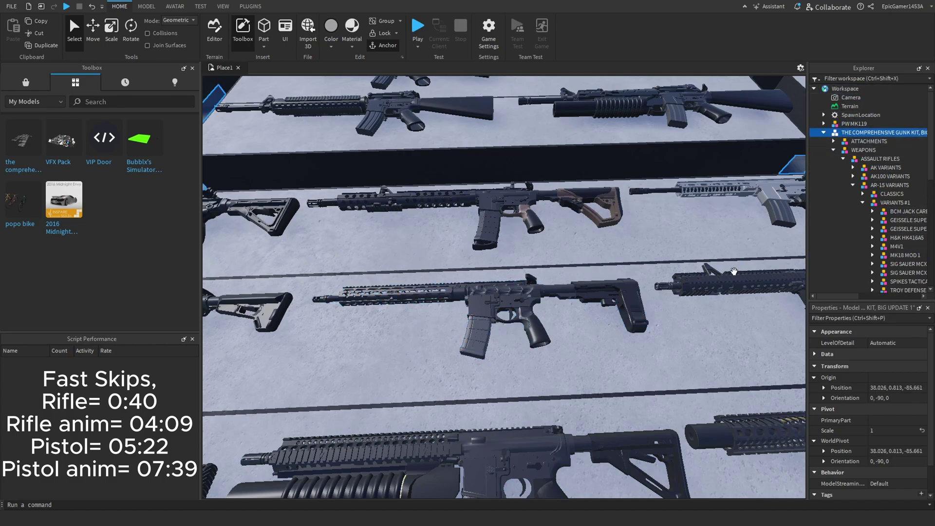
key(Delete)
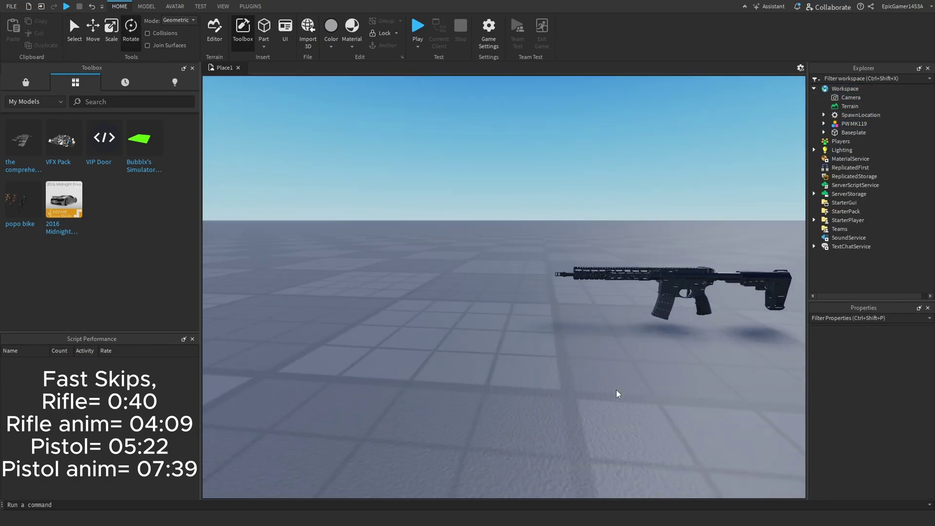
- Insert a block part and place it on the baseplate beside the rifle
right_drag(616, 390, 617, 390)
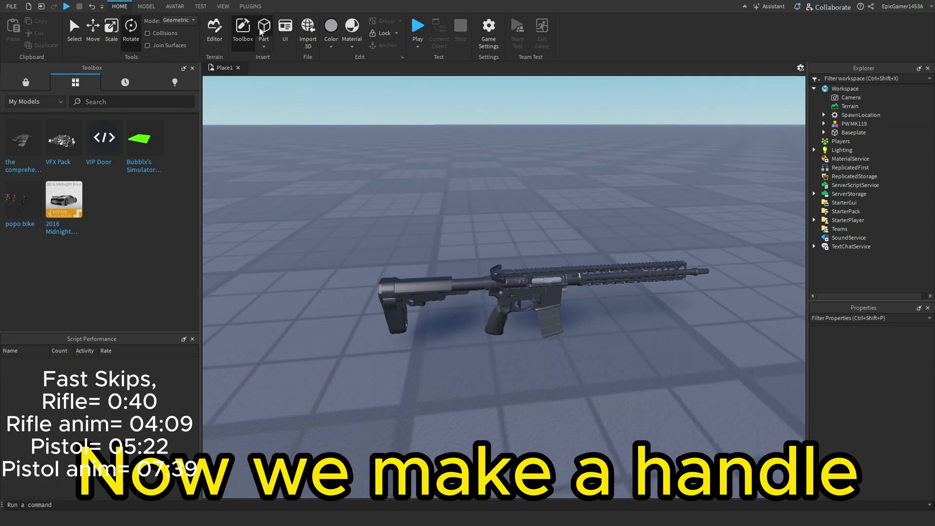
click(263, 29)
drag(583, 288, 673, 145)
right_drag(673, 162, 677, 175)
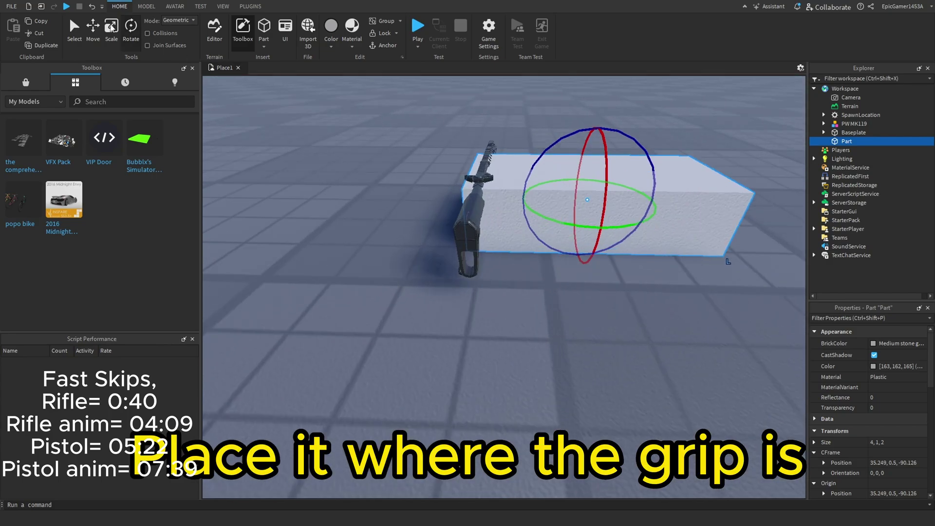
- Scale the block down to about 0.4 × 0.73 × 0.48 at the rifle's grip
key(ctrl+3)
drag(724, 203, 512, 205)
right_drag(533, 195, 533, 195)
key(d)
key(s)
drag(569, 247, 487, 246)
drag(453, 200, 457, 215)
- Shorten the grip block to about 0.6 high and narrow it to about 0.3 wide
right_drag(475, 216, 475, 217)
key(w)
key(a)
scroll(524, 264, up, 5)
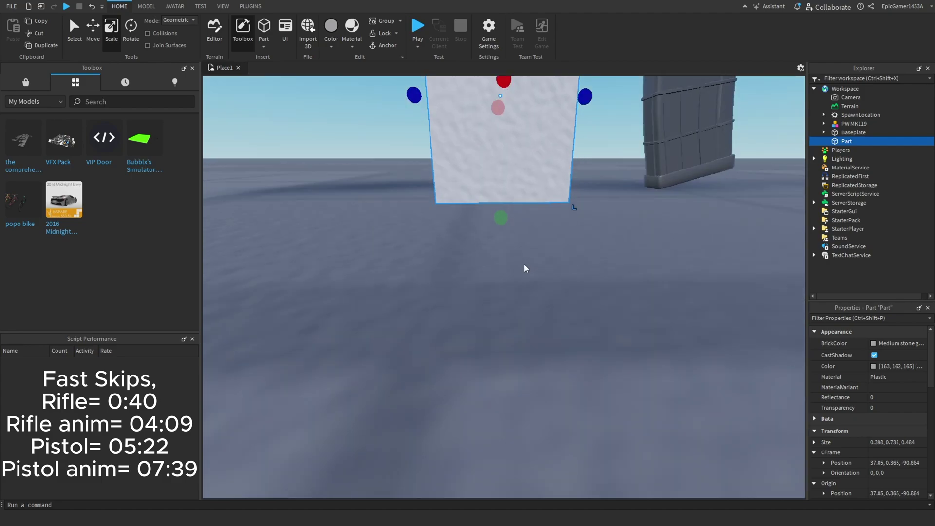
drag(502, 217, 501, 197)
scroll(505, 194, down, 4)
key(a)
key(w)
scroll(512, 215, down, 8)
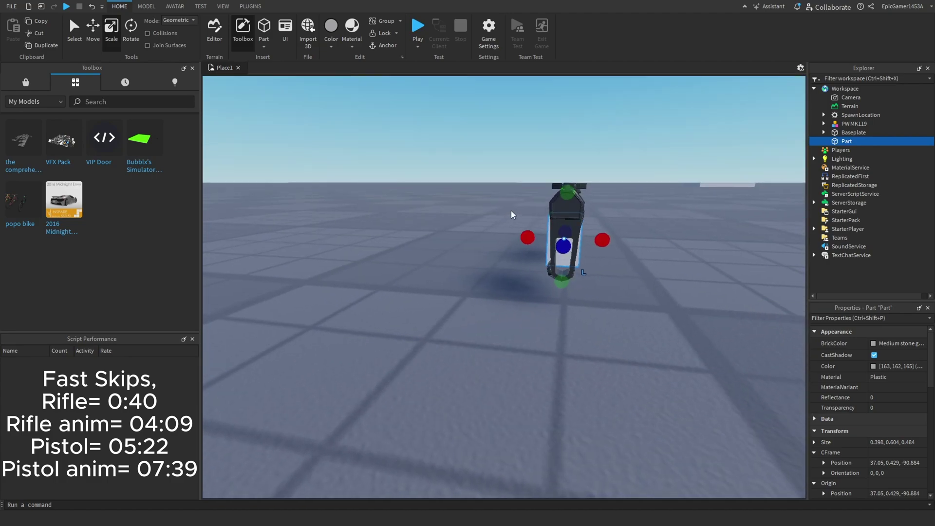
drag(580, 243, 580, 245)
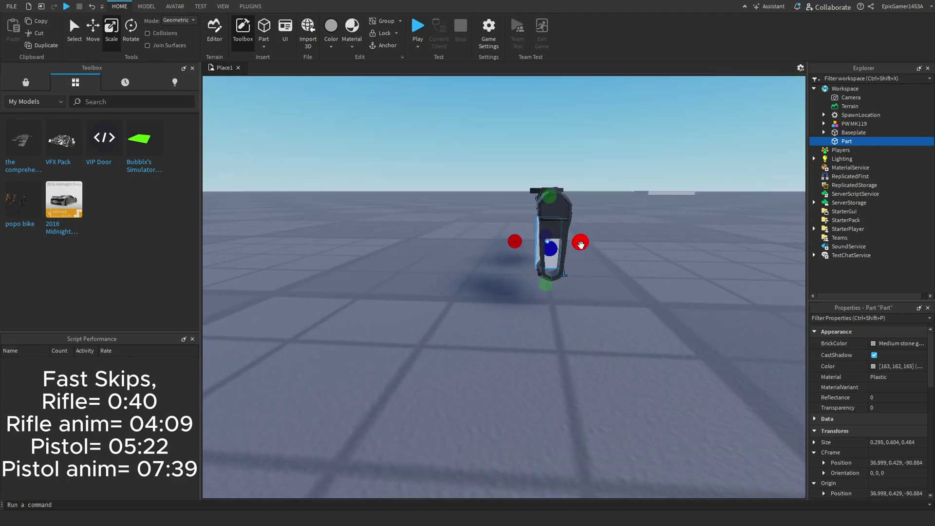
- Examine how the block fits around the rifle's grip from several sides
click(618, 251)
key(d)
right_drag(619, 252, 636, 261)
key(a)
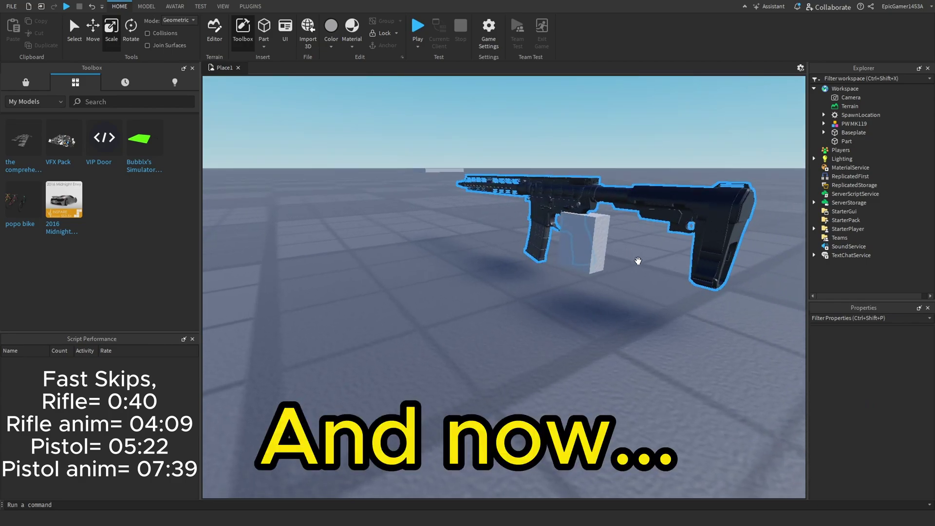
key(q)
right_drag(779, 383, 779, 383)
key(w)
key(q)
key(e)
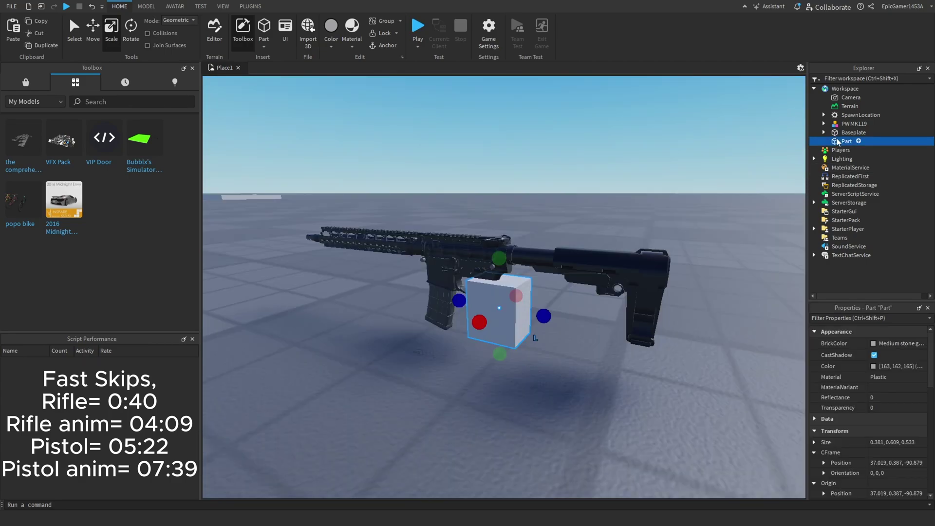
- Rename the grip block as Handle and move it into the PW MK119 model
right_click(847, 142)
click(828, 209)
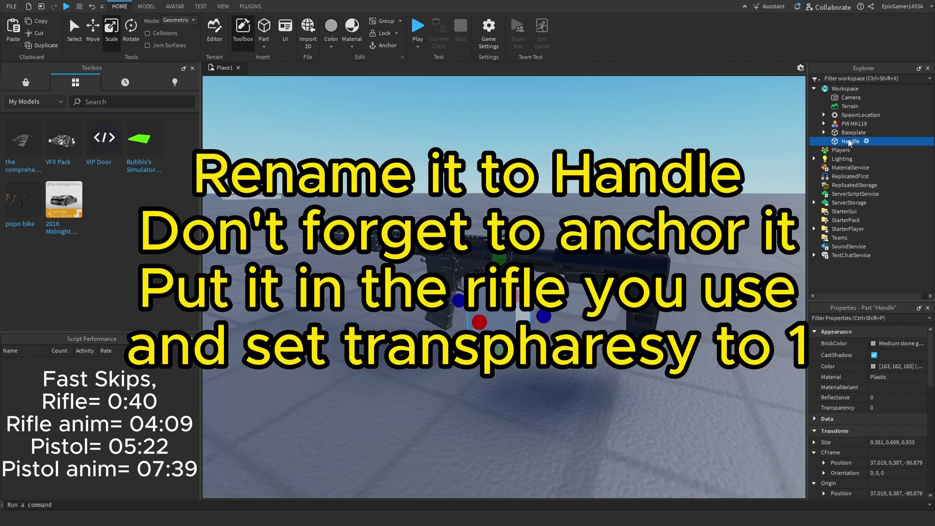
drag(851, 126, 853, 126)
click(852, 176)
scroll(854, 181, down, 5)
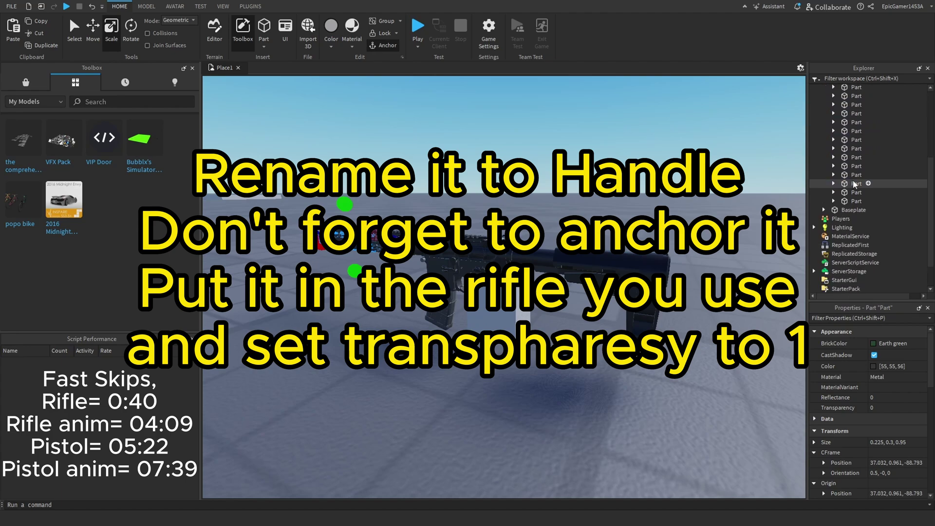
scroll(850, 181, up, 5)
click(875, 141)
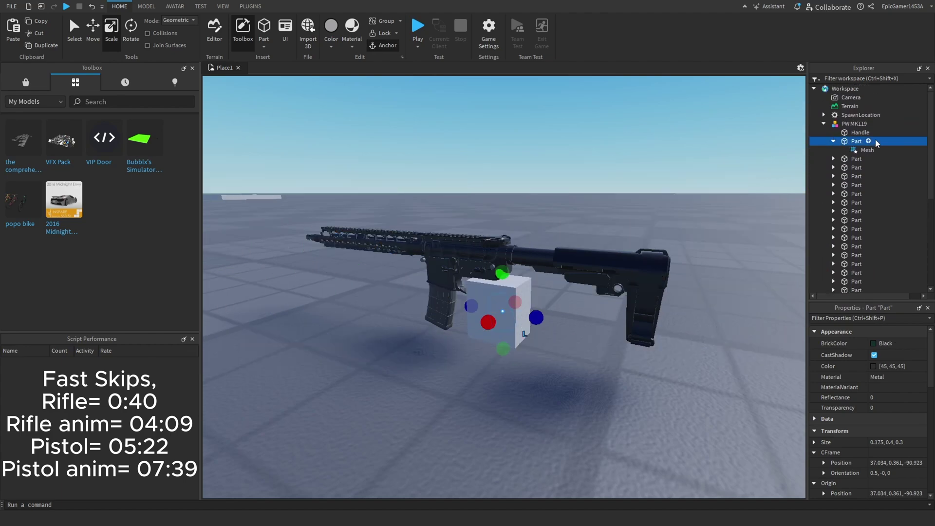
click(833, 141)
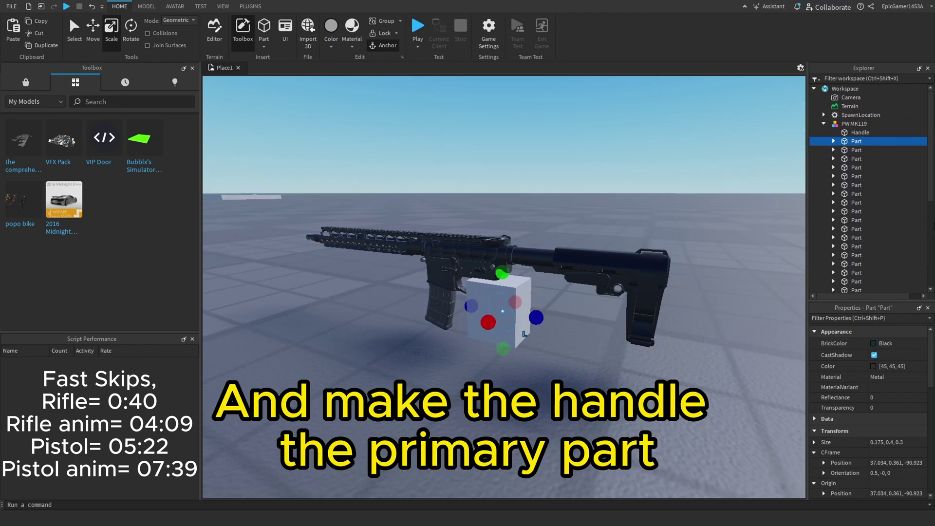
- Anchor the Handle part and set its Transparency to 1
click(852, 132)
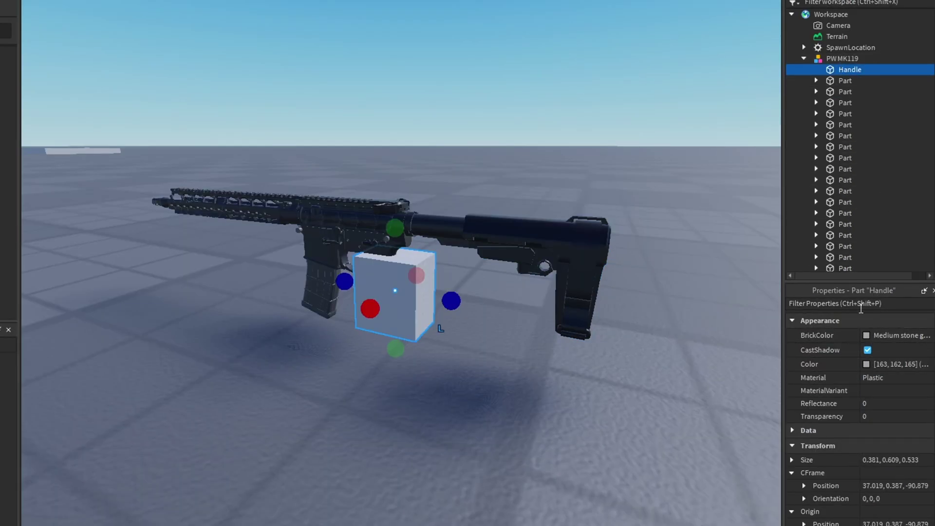
scroll(860, 386, down, 10)
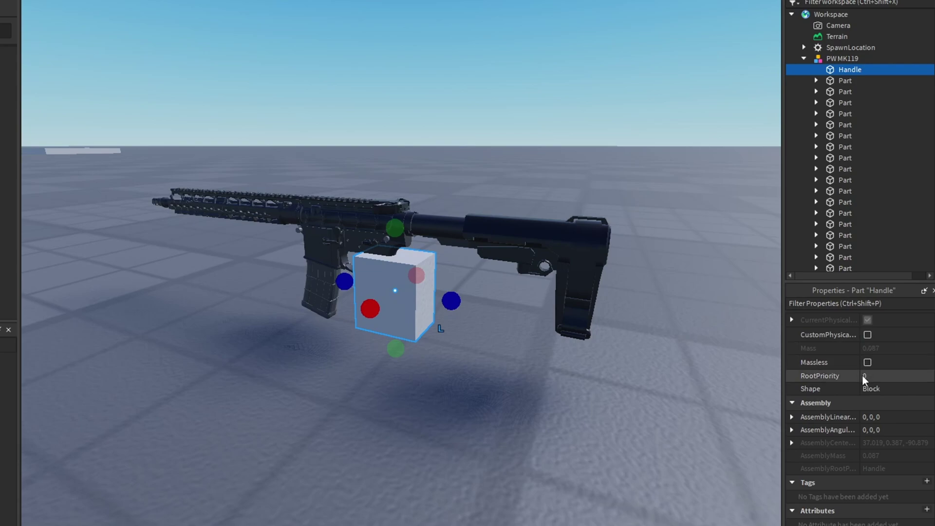
scroll(862, 375, up, 3)
click(867, 412)
scroll(893, 418, up, 5)
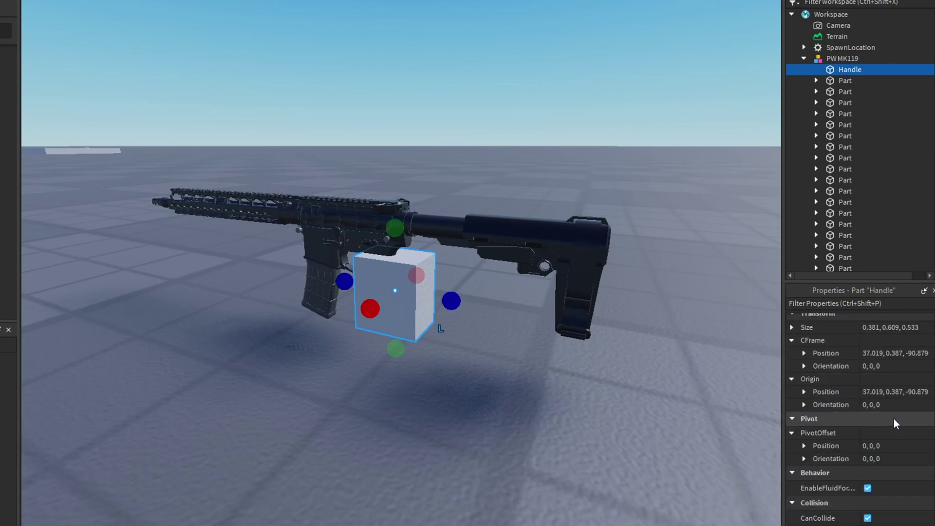
click(867, 403)
text(1)
key(Return)
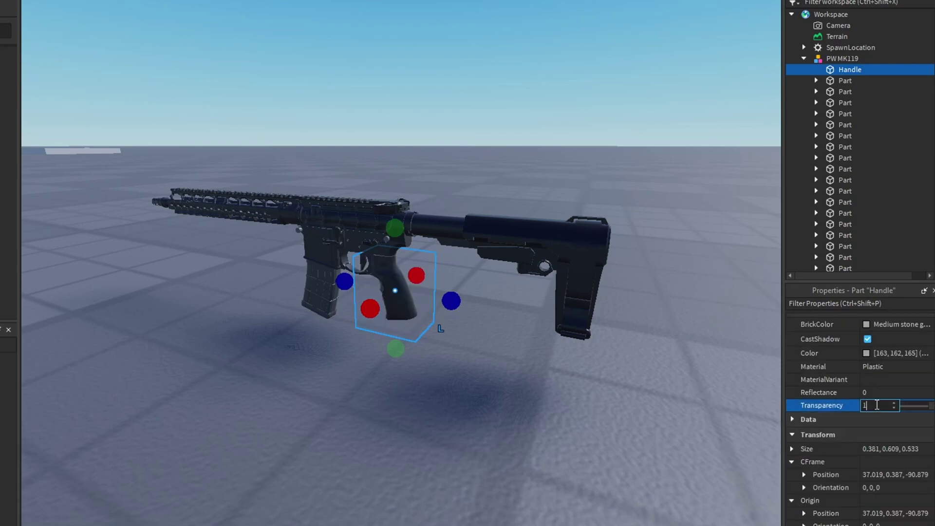
- Set the PrimaryPart of the PW MK119 model to Handle
click(842, 59)
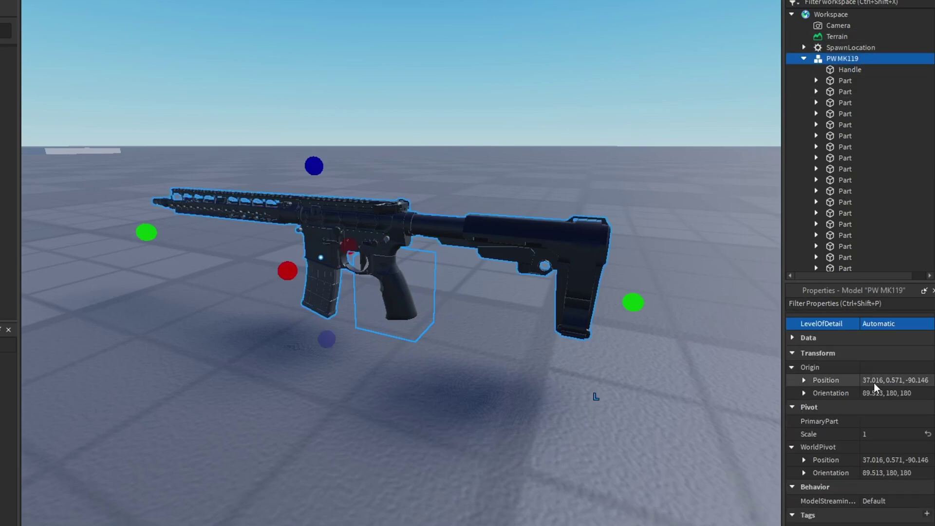
click(877, 422)
click(836, 71)
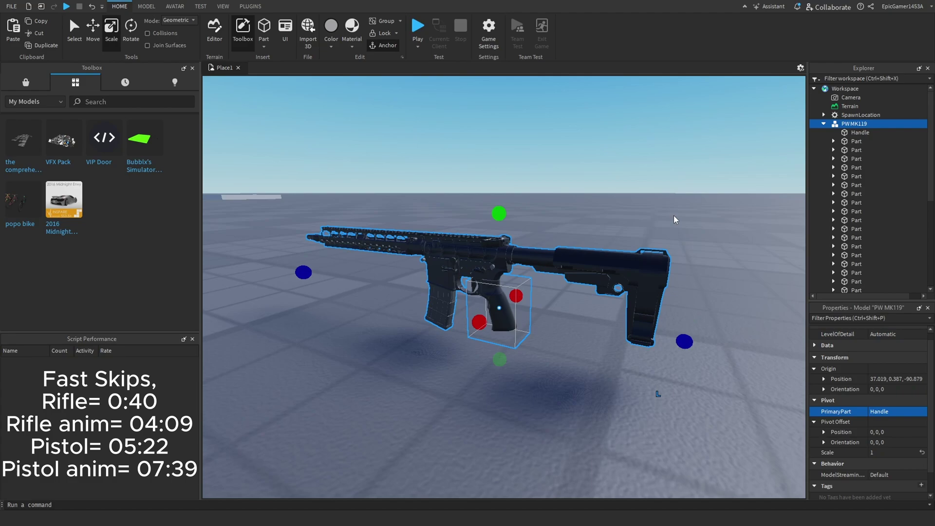
click(618, 163)
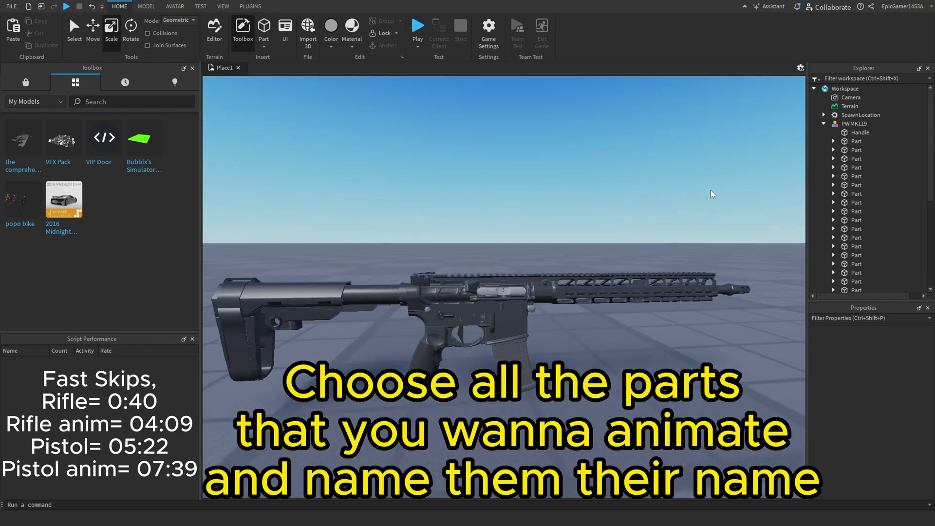
- Find the magazine among the unnamed parts of the PW MK119 model and rename it Mag
scroll(857, 153, down, 1)
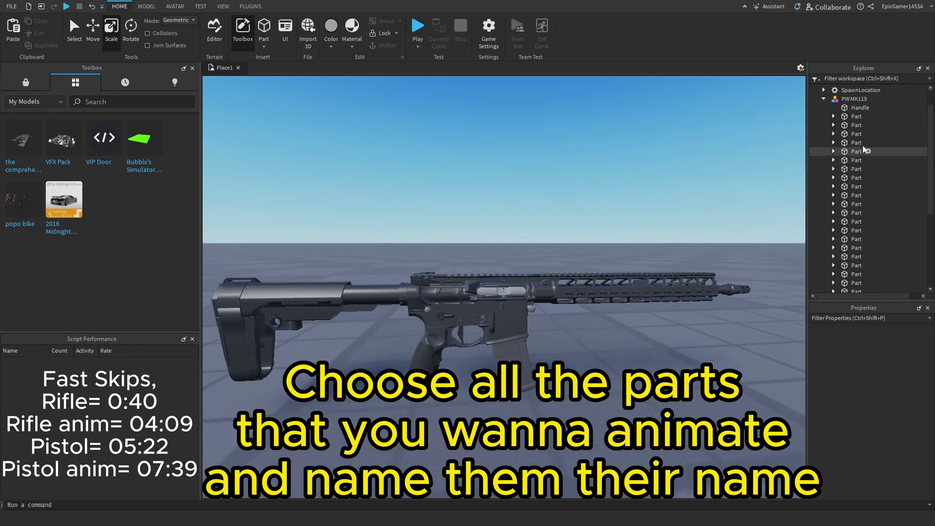
click(856, 117)
click(853, 125)
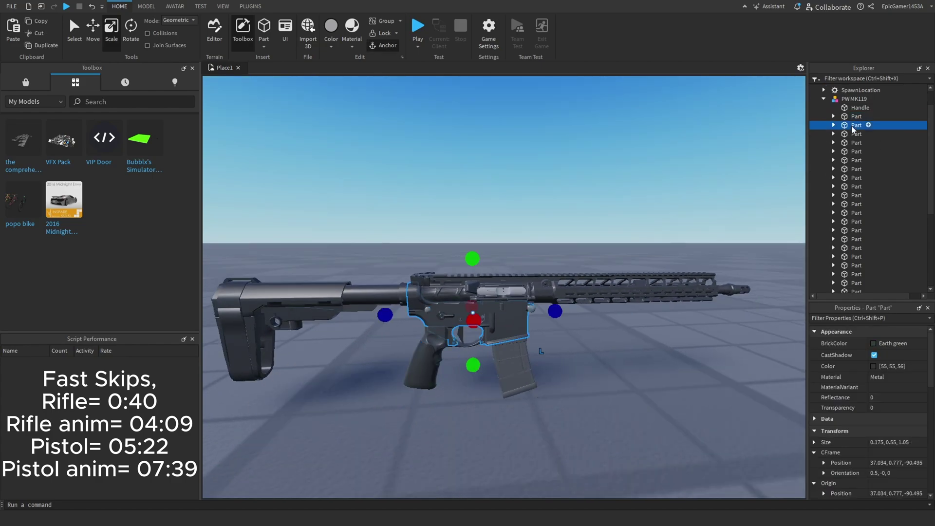
click(854, 134)
click(853, 143)
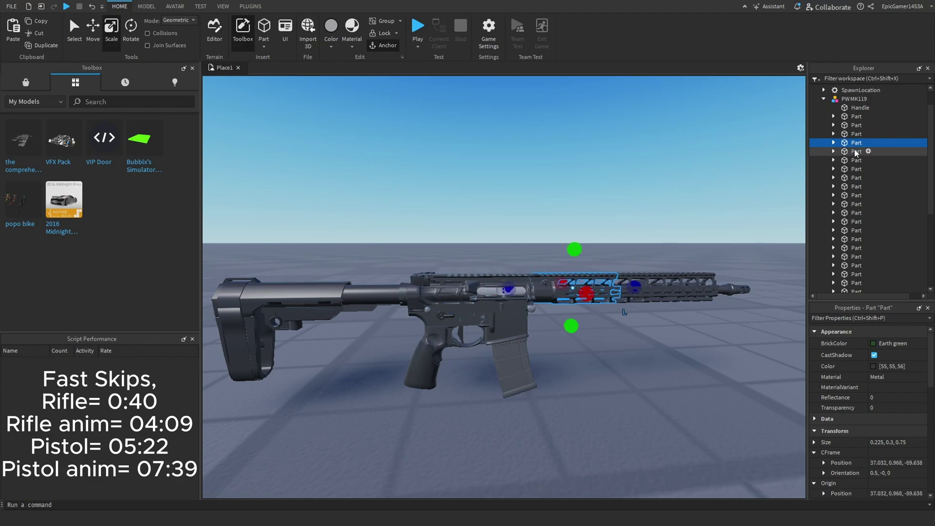
click(853, 151)
click(853, 161)
right_click(855, 161)
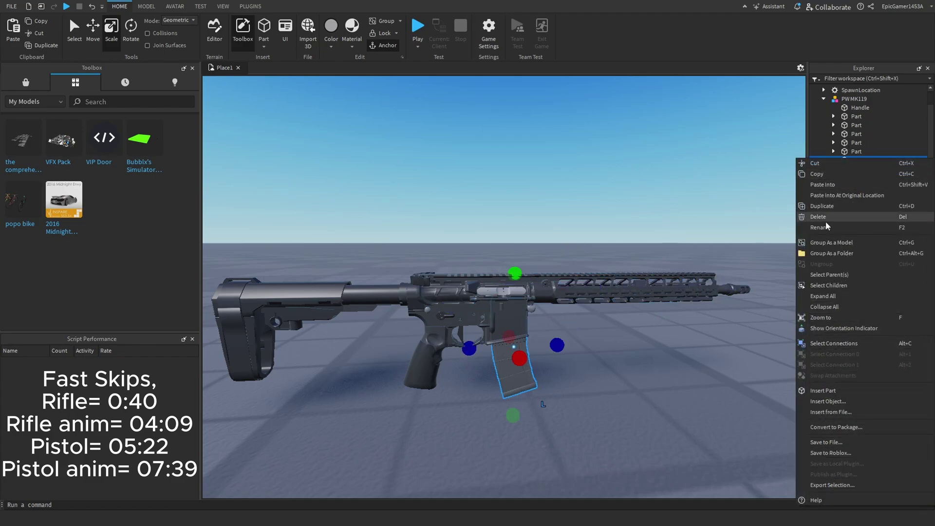
click(814, 220)
text(Mag)
key(Return)
- Find the charging handle part at the rear of the rifle's upper receiver and rename it Reloader
click(856, 169)
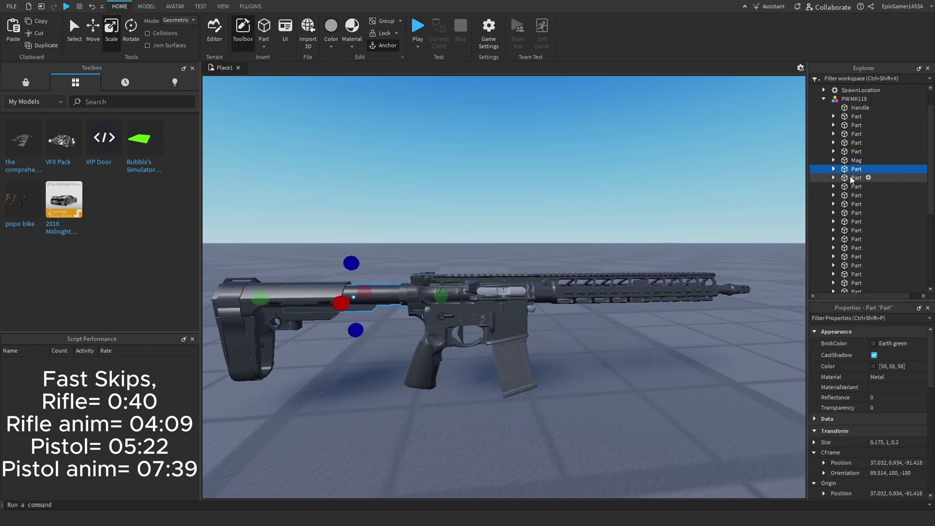
click(856, 178)
click(857, 187)
click(856, 195)
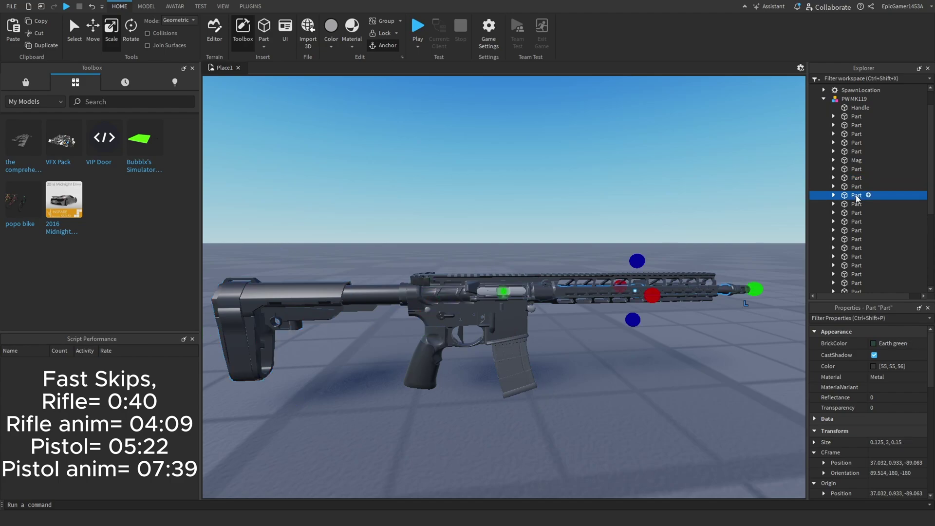
click(858, 204)
right_drag(775, 209, 774, 209)
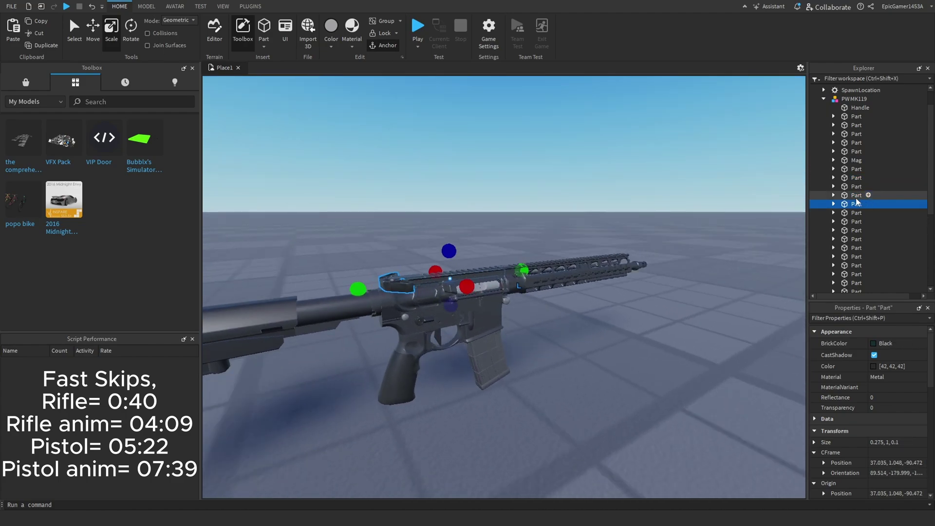
right_click(856, 203)
click(818, 70)
text(Reloader)
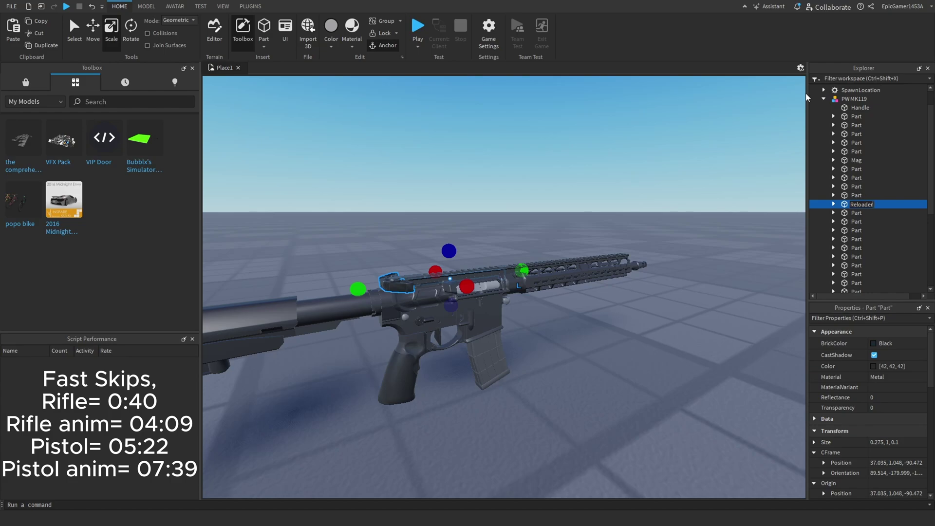
key(Return)
- Find the light grey bolt part inside the receiver and rename it Bullet leaker
click(854, 214)
click(856, 221)
click(856, 230)
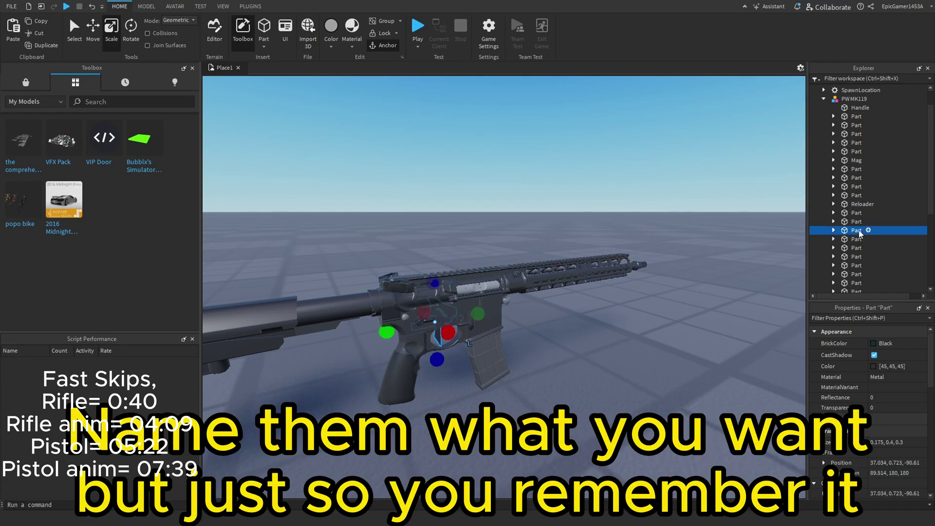
click(856, 239)
right_click(856, 240)
click(829, 72)
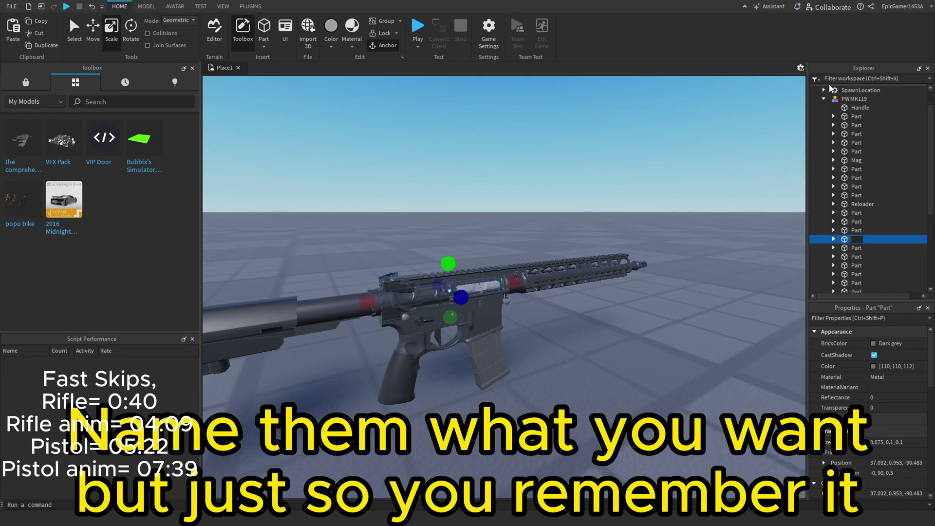
text(Bullet leaker)
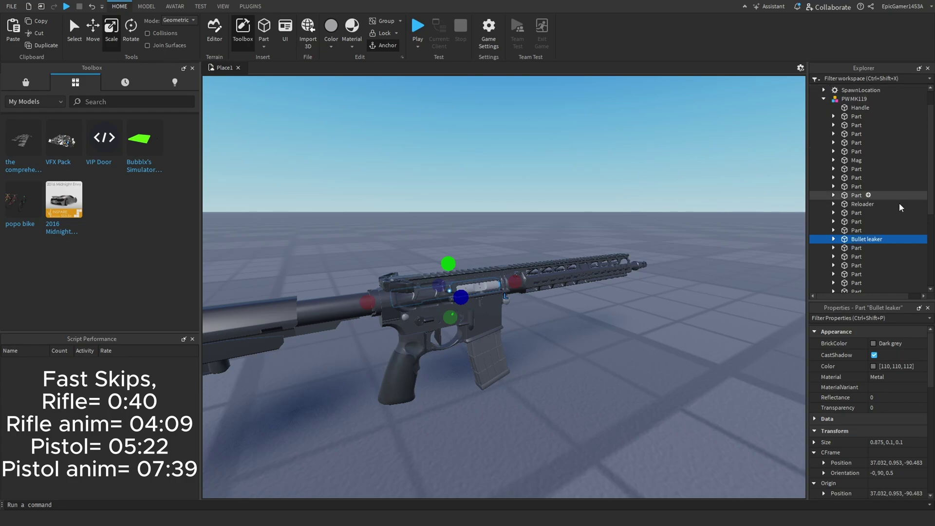
- Examine which rifle pieces the remaining unnamed parts of the model are and review the Reloader part
scroll(901, 208, down, 1)
click(856, 223)
click(857, 232)
click(857, 241)
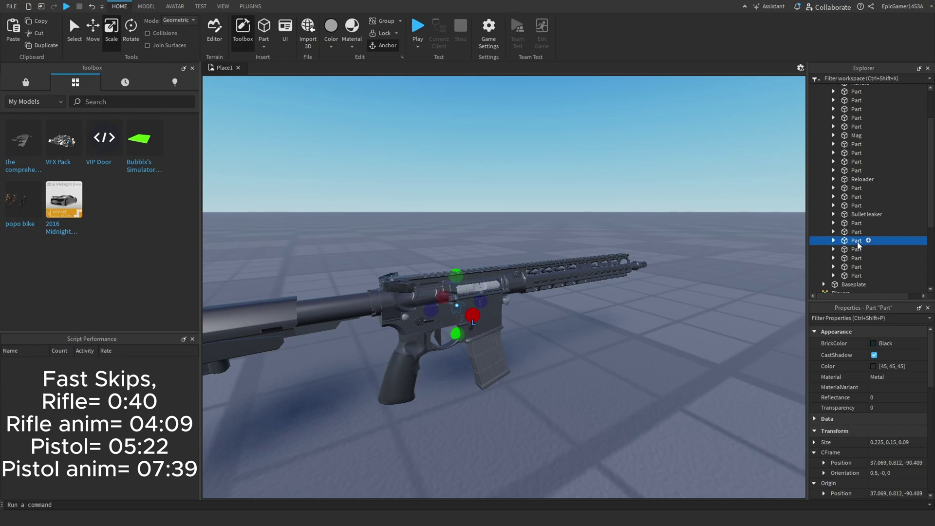
click(856, 249)
click(856, 259)
click(856, 267)
click(856, 276)
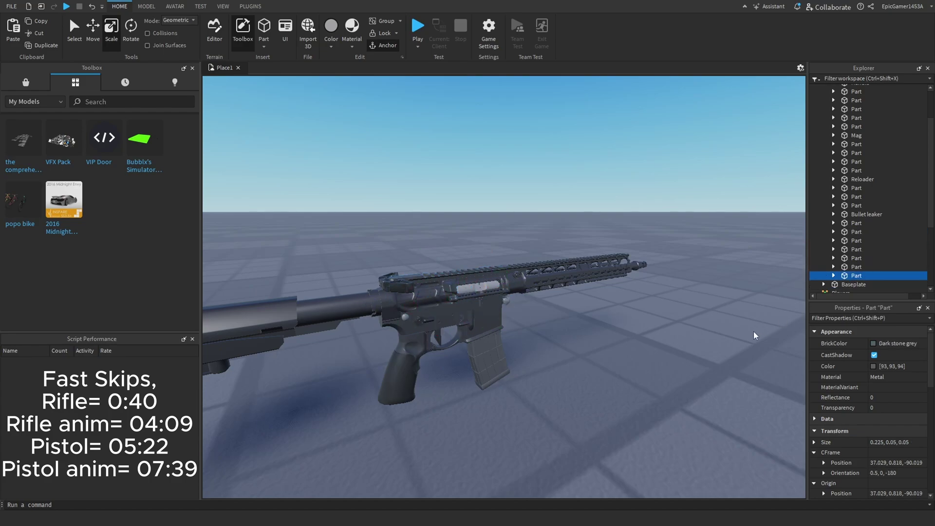
click(754, 335)
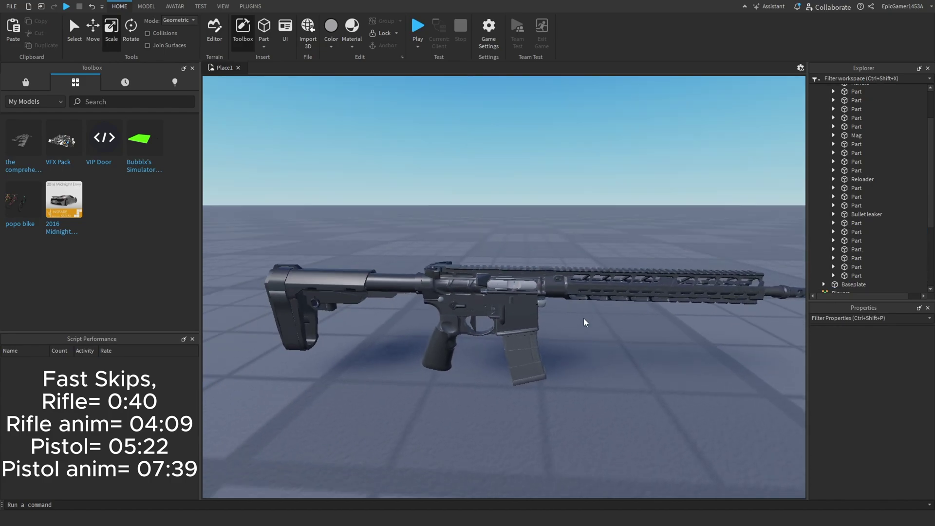
scroll(848, 255, up, 2)
scroll(870, 164, down, 1)
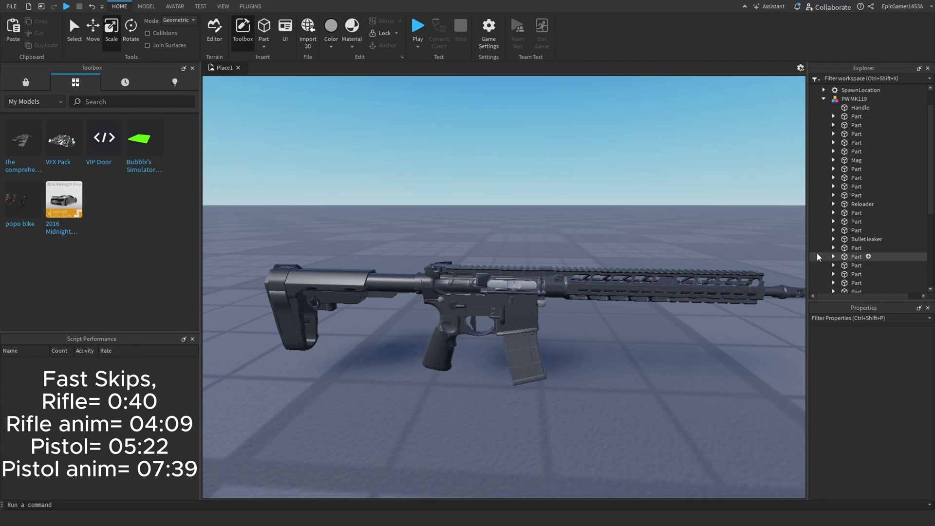
click(859, 204)
right_drag(722, 235, 722, 234)
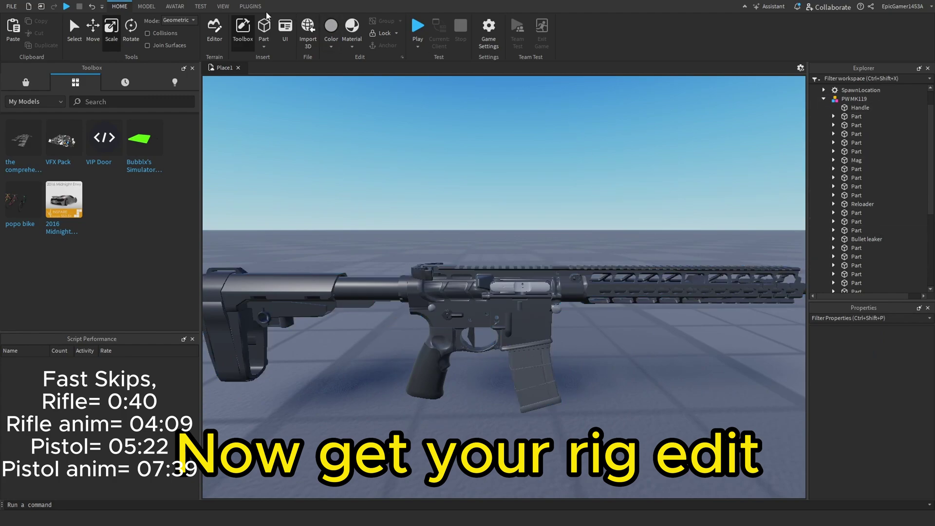
- Using RigEdit on the PW MK119 model, create welds between the Handle and every unnamed part, leaving out Mag, Reloader and Bullet leaker
click(250, 7)
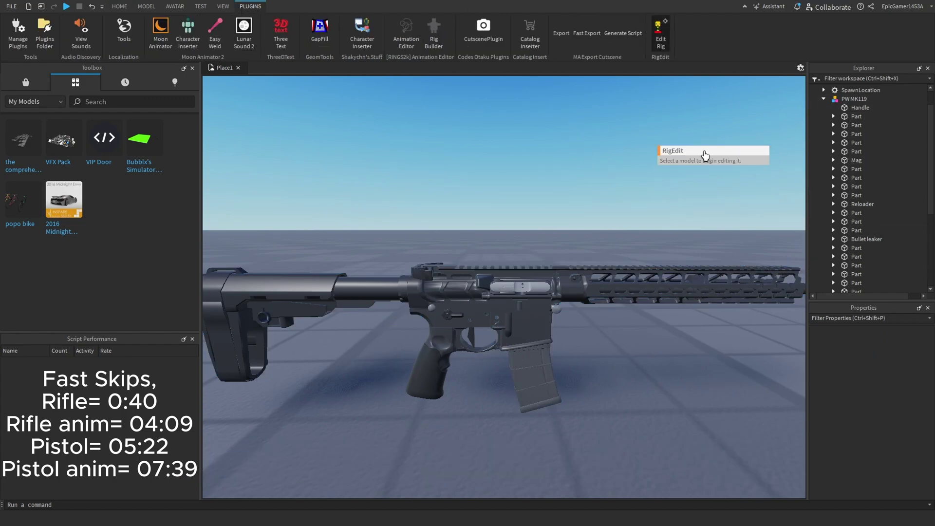
click(849, 100)
click(884, 107)
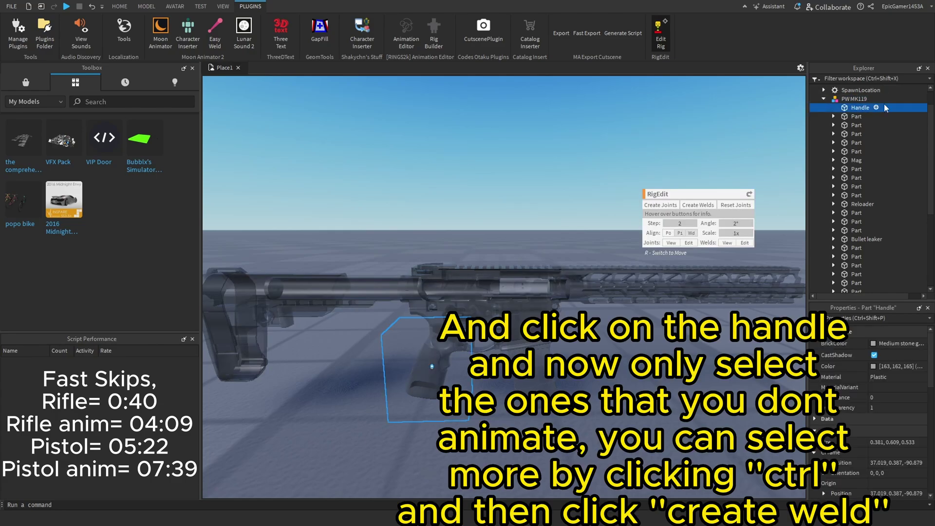
ctrl+click(857, 116)
ctrl+click(856, 125)
ctrl+click(856, 134)
ctrl+click(856, 142)
ctrl+click(856, 151)
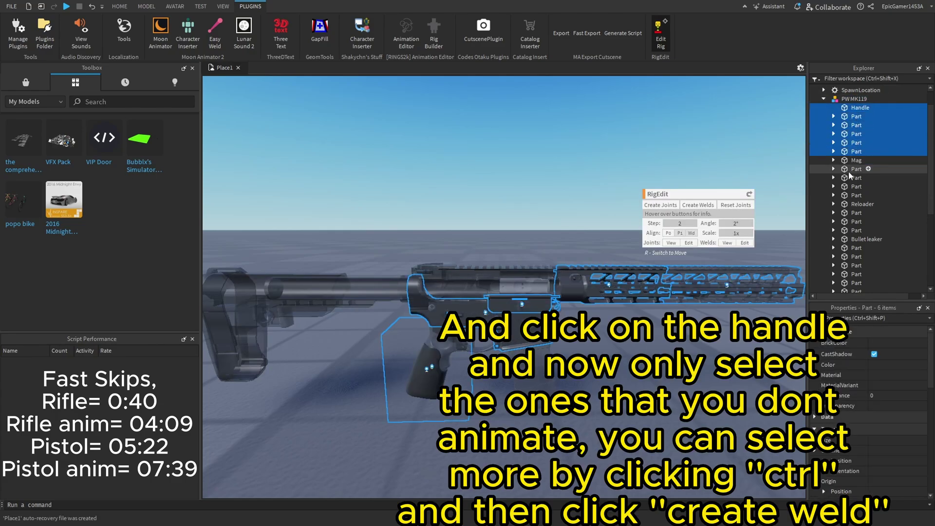
ctrl+click(853, 169)
ctrl+click(856, 178)
ctrl+click(857, 187)
ctrl+click(857, 196)
ctrl+click(856, 212)
ctrl+click(856, 222)
ctrl+click(856, 230)
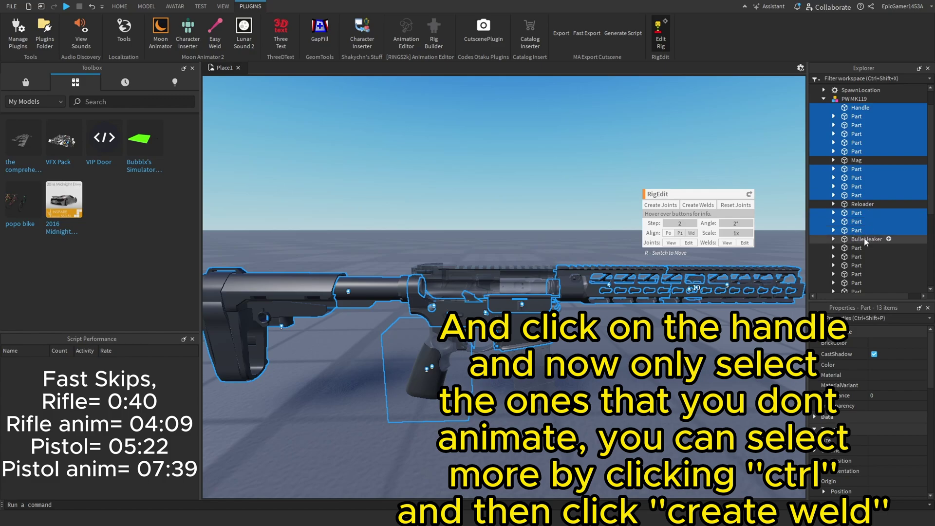
scroll(870, 242, down, 5)
ctrl+click(857, 112)
ctrl+click(856, 121)
ctrl+click(857, 130)
ctrl+click(856, 139)
ctrl+click(856, 148)
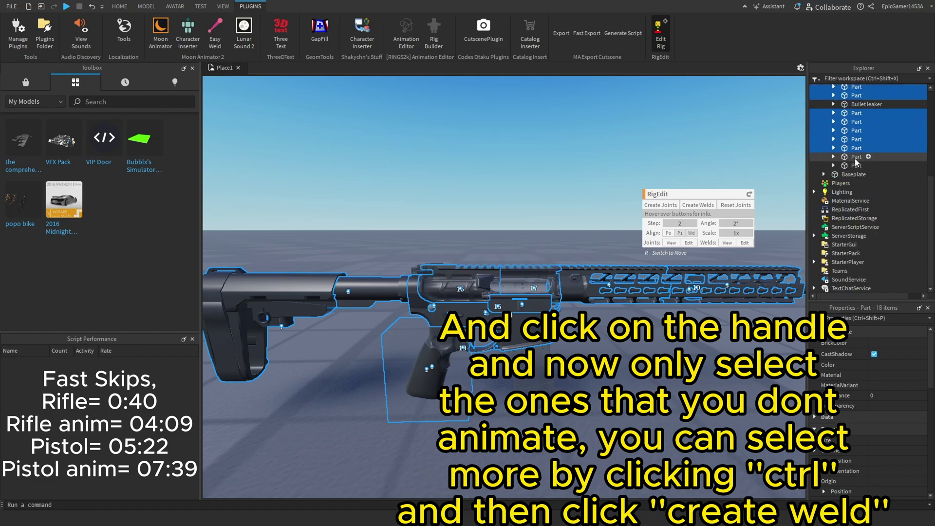
ctrl+click(856, 156)
ctrl+click(856, 165)
scroll(853, 210, up, 6)
click(699, 205)
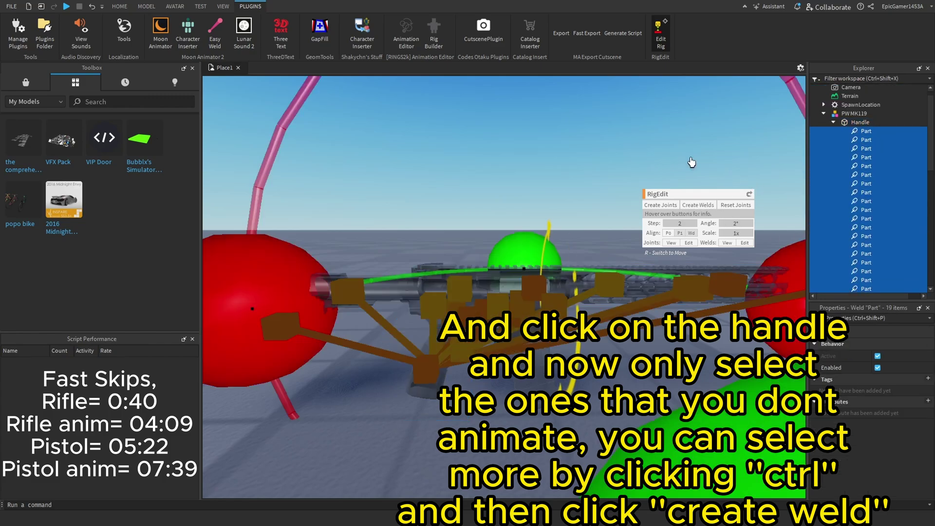
- Create RigEdit joints from the Handle to Mag, Reloader and Bullet leaker, exit RigEdit and collapse the PW MK119 model
click(856, 123)
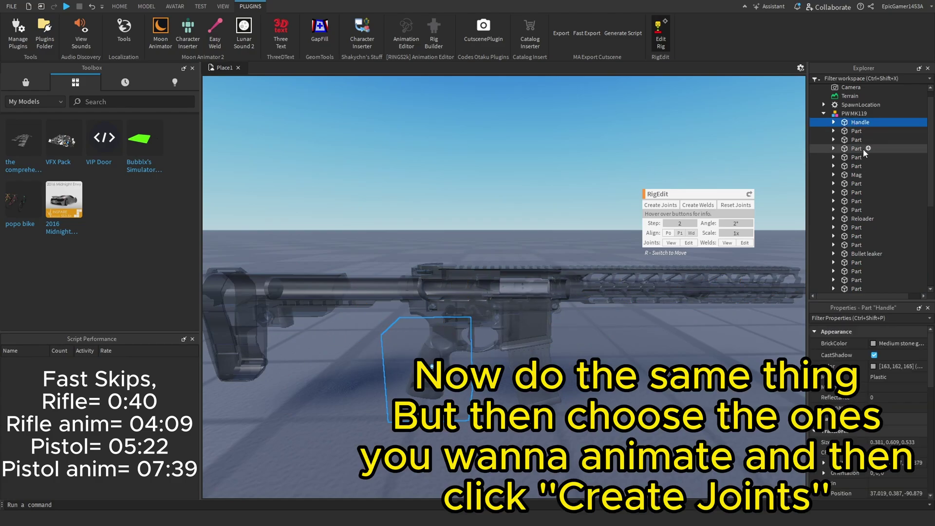
ctrl+click(891, 175)
ctrl+click(892, 218)
ctrl+click(891, 253)
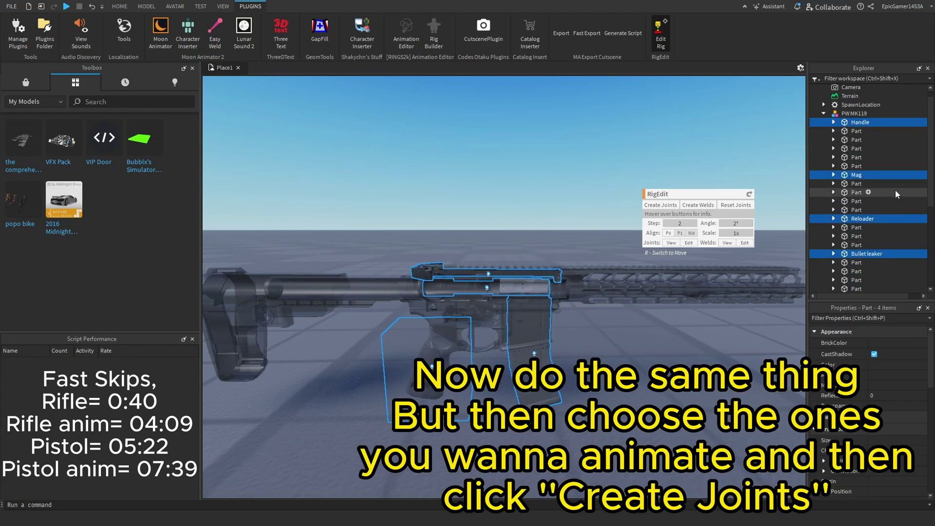
click(661, 205)
click(664, 53)
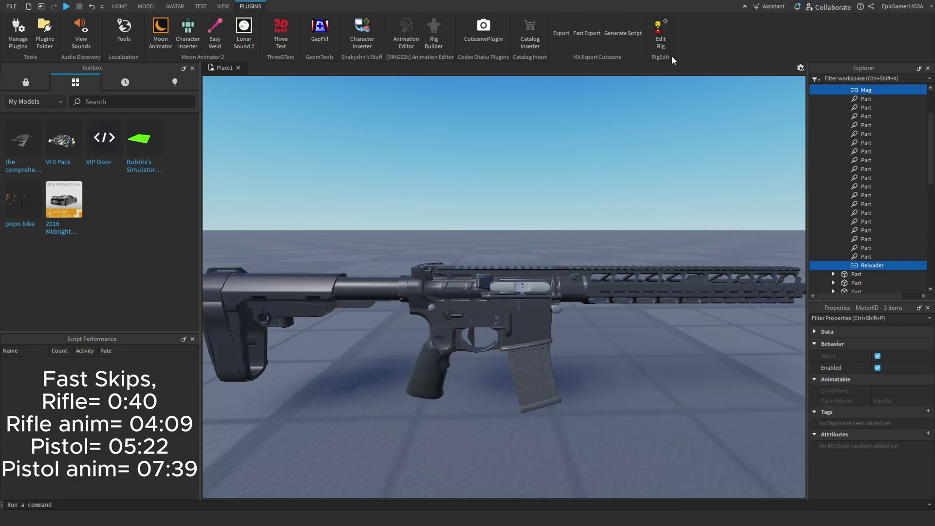
scroll(843, 130, up, 3)
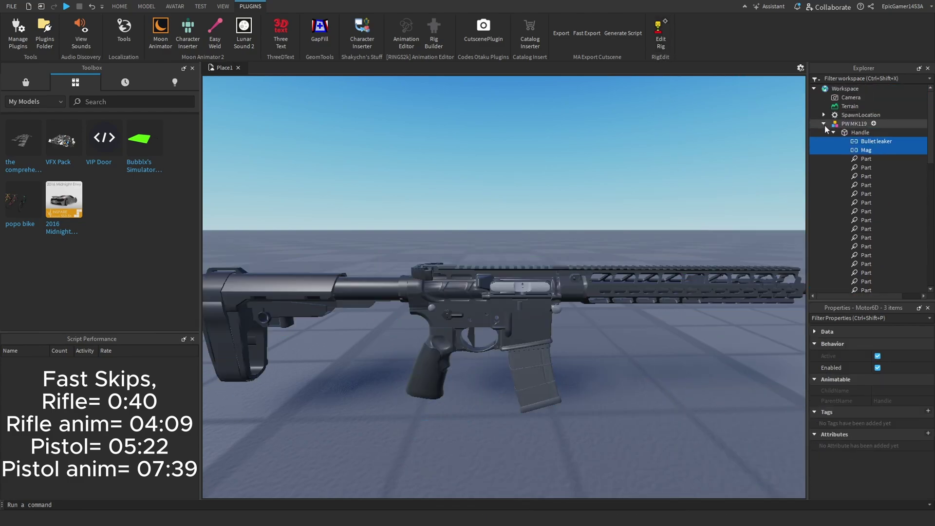
click(824, 124)
- Insert an R6 character into the scene with Character Inserter and close the inserter
right_drag(701, 171, 703, 171)
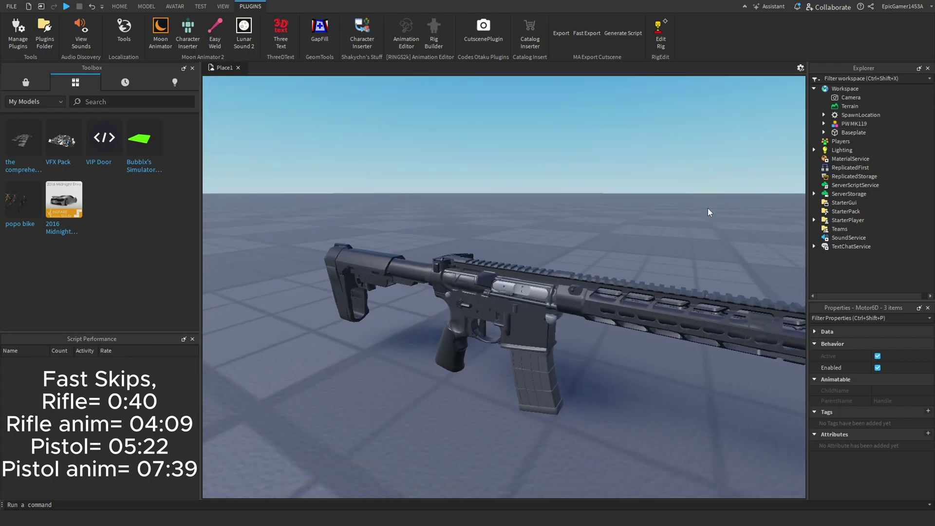
scroll(591, 176, down, 4)
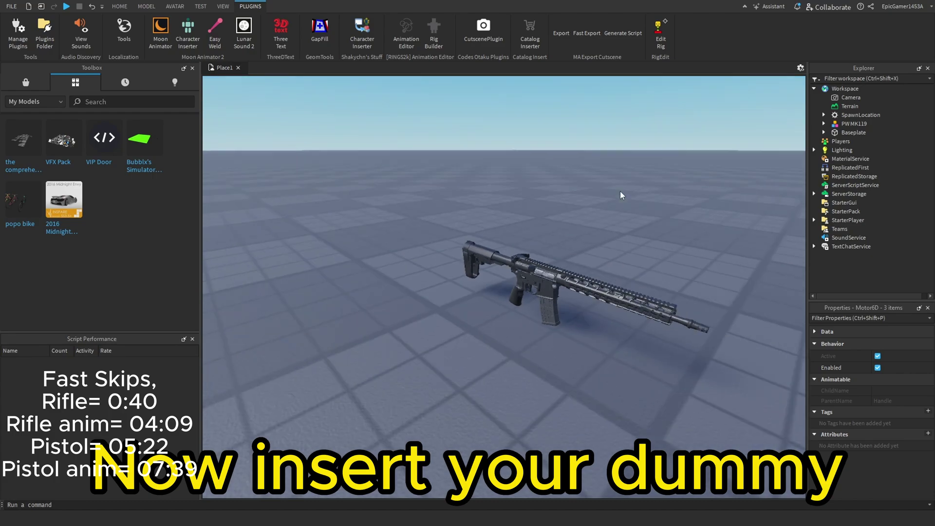
right_drag(621, 191, 621, 191)
click(185, 36)
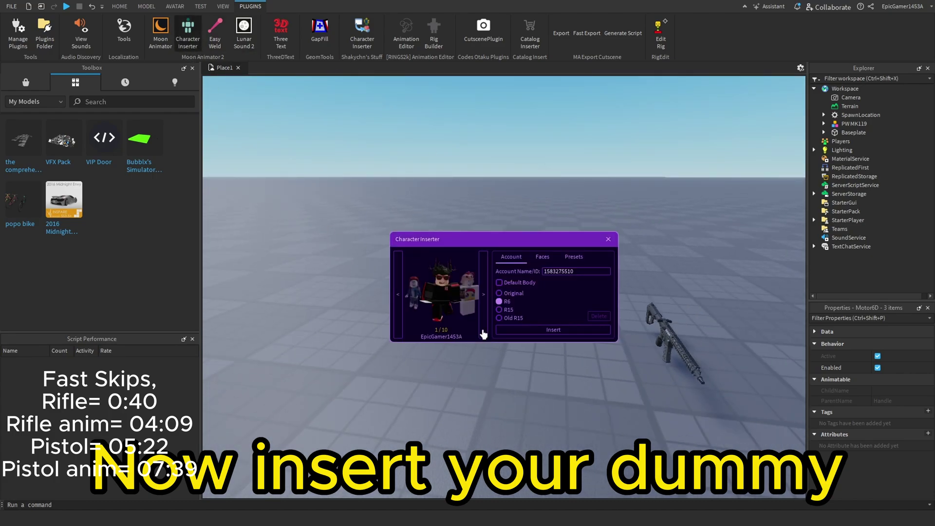
click(607, 239)
- Place the inserted character beside the rifle and rotate it in place
drag(543, 271, 658, 303)
key(r)
key(r)
key(r)
key(r)
key(r)
click(723, 328)
key(d)
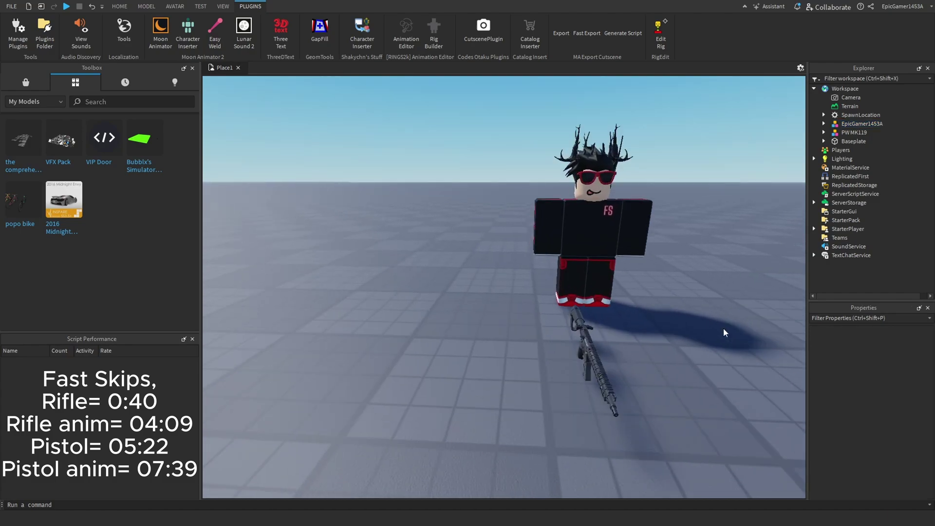
- Bring the rifle up against the character's right arm with the barrel pointing down
right_drag(724, 328, 603, 324)
key(w)
drag(602, 323, 485, 271)
scroll(485, 271, up, 3)
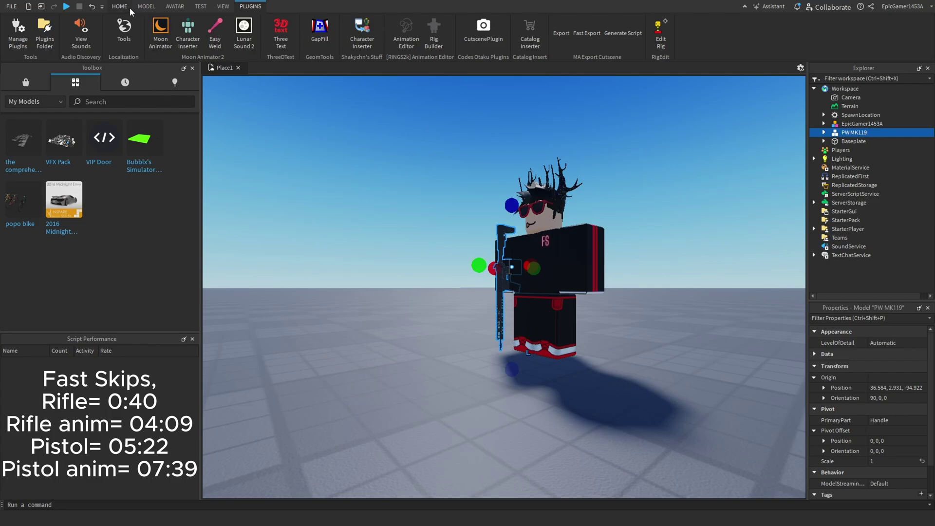
- With the Move tool, lower the rifle 0.676 studs toward the character's hand and shift it sideways by -0.05
click(130, 9)
click(92, 29)
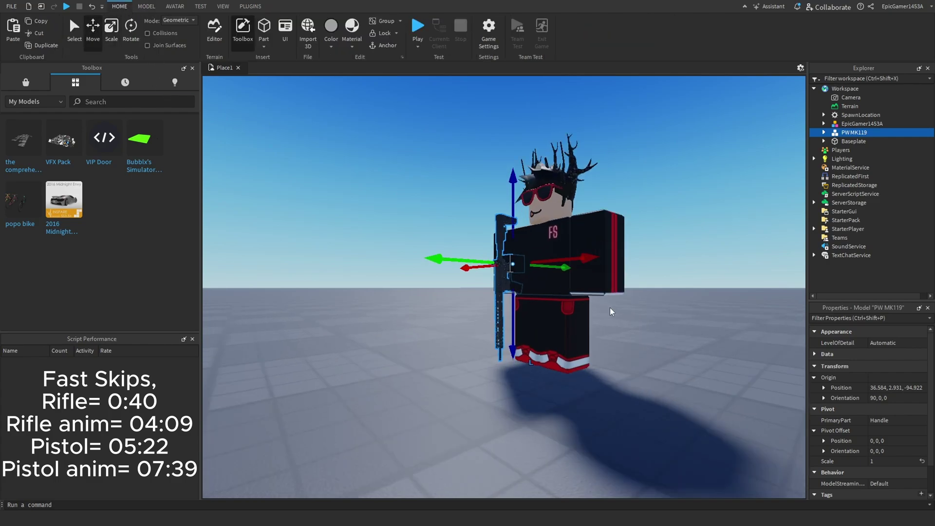
scroll(610, 308, up, 5)
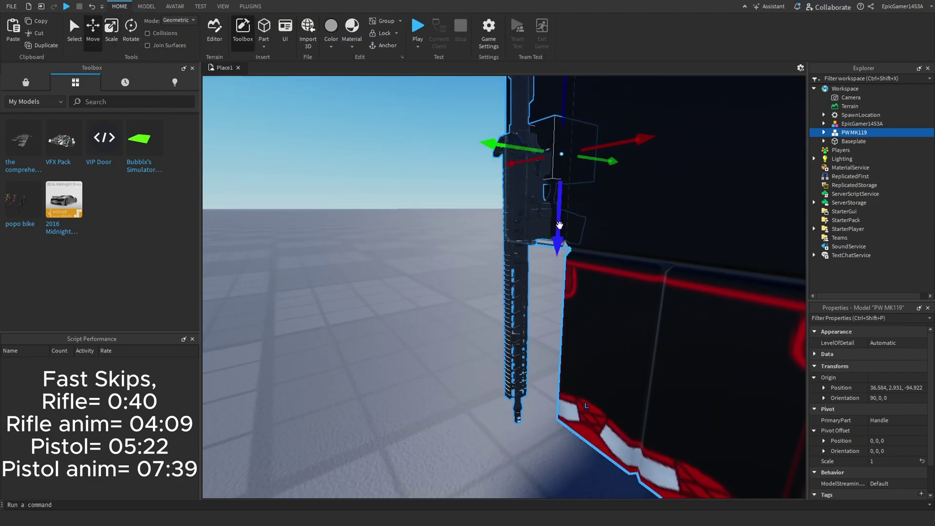
drag(560, 225, 593, 290)
scroll(593, 290, up, 2)
right_drag(593, 290, 593, 290)
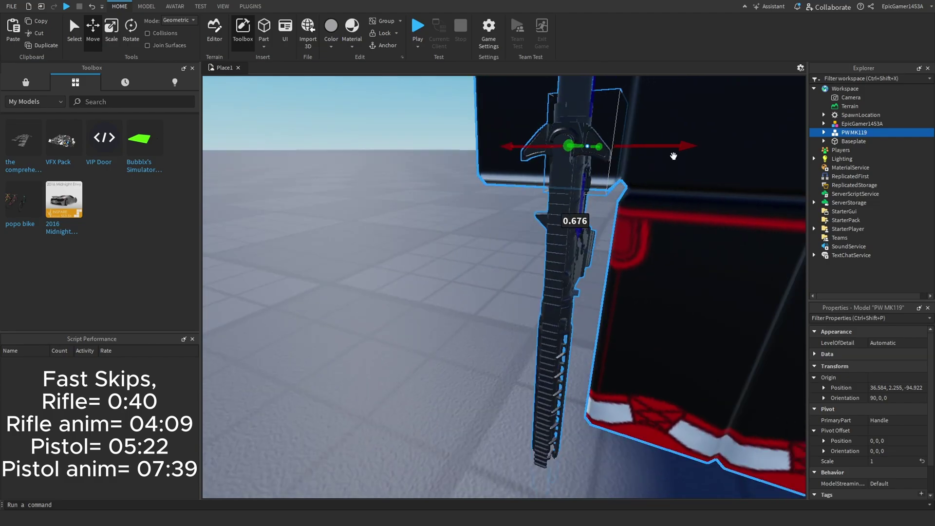
drag(674, 156, 668, 150)
right_drag(661, 158, 663, 159)
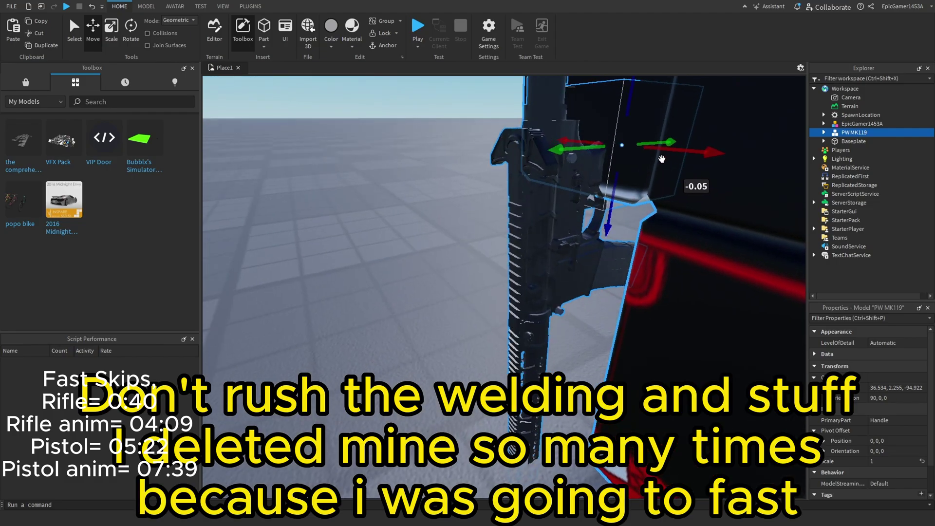
- Nudge the PW MK119 rifle sideways beside the character's right hand, including a shift of -0.032 studs
scroll(662, 159, down, 5)
scroll(662, 159, up, 5)
scroll(662, 158, down, 2)
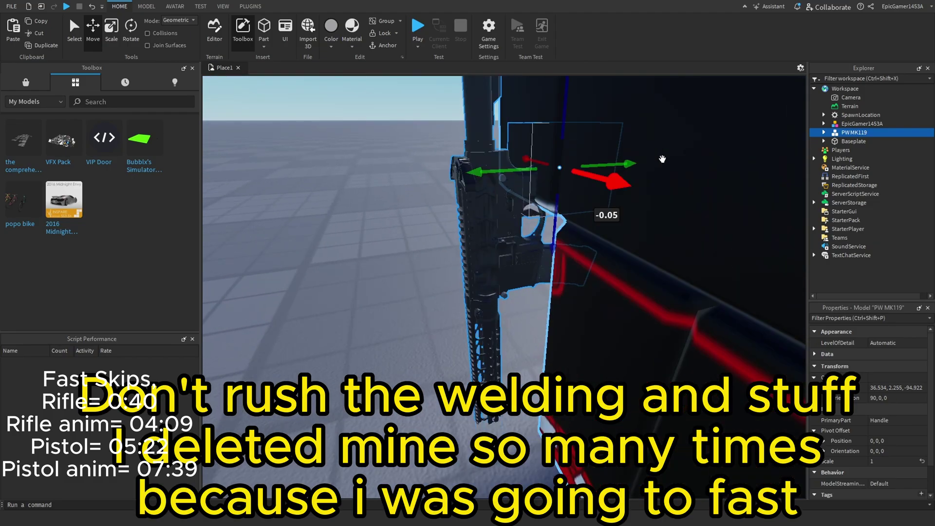
drag(622, 164, 636, 163)
drag(497, 174, 501, 174)
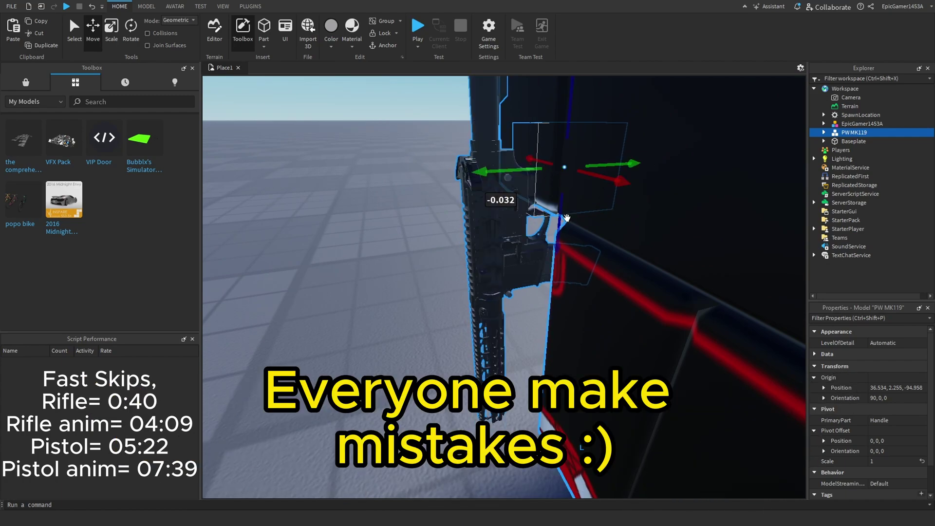
- Raise the rifle 0.09 studs in the character's hand, shift it by -0.008, fine-tune its height and deselect it
drag(560, 228, 559, 214)
right_drag(413, 360, 453, 252)
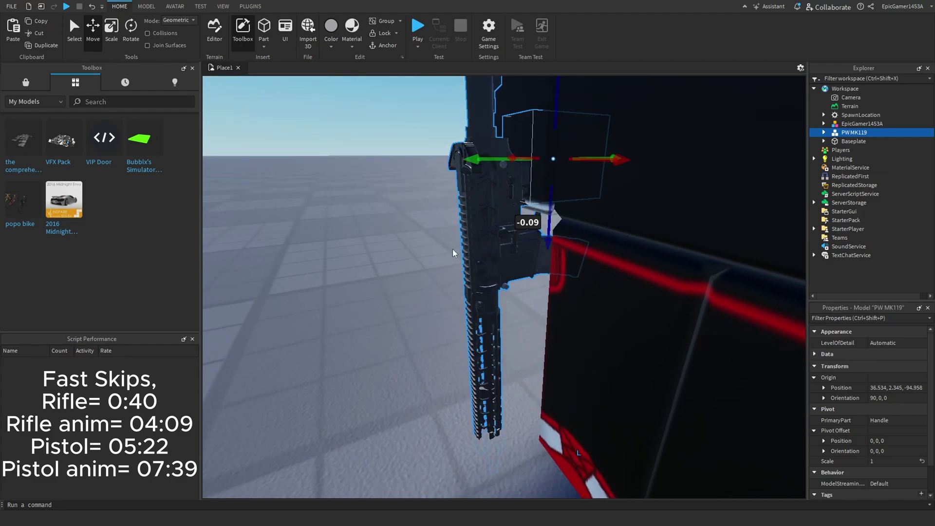
drag(483, 168, 488, 170)
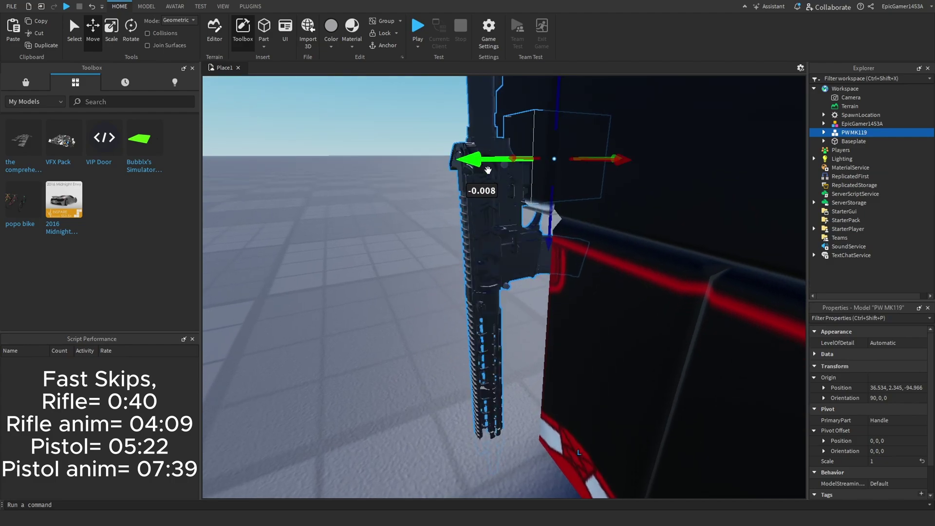
drag(552, 222, 551, 218)
click(402, 305)
right_drag(402, 305, 411, 304)
key(a)
scroll(672, 408, down, 5)
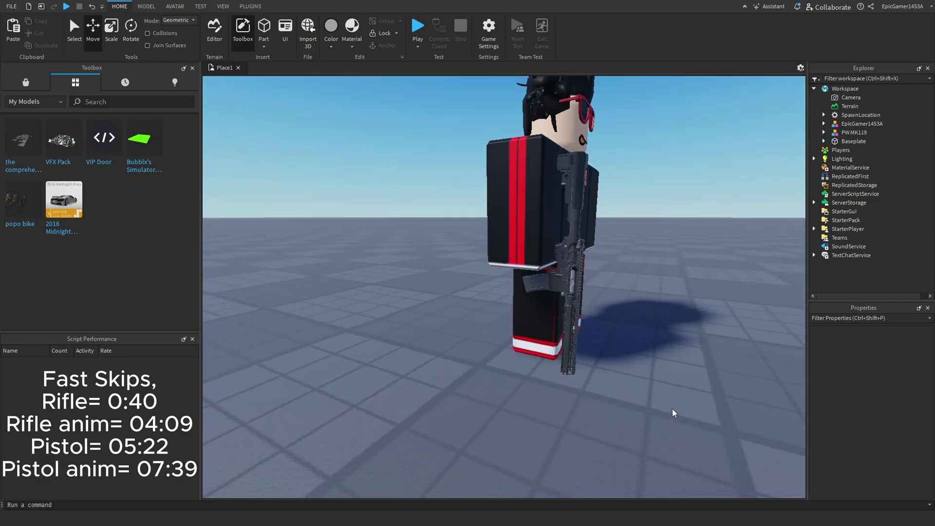
scroll(672, 408, up, 5)
scroll(673, 409, down, 5)
- Start RigEdit and place the PW MK119 model inside the character model in the object hierarchy
click(267, 9)
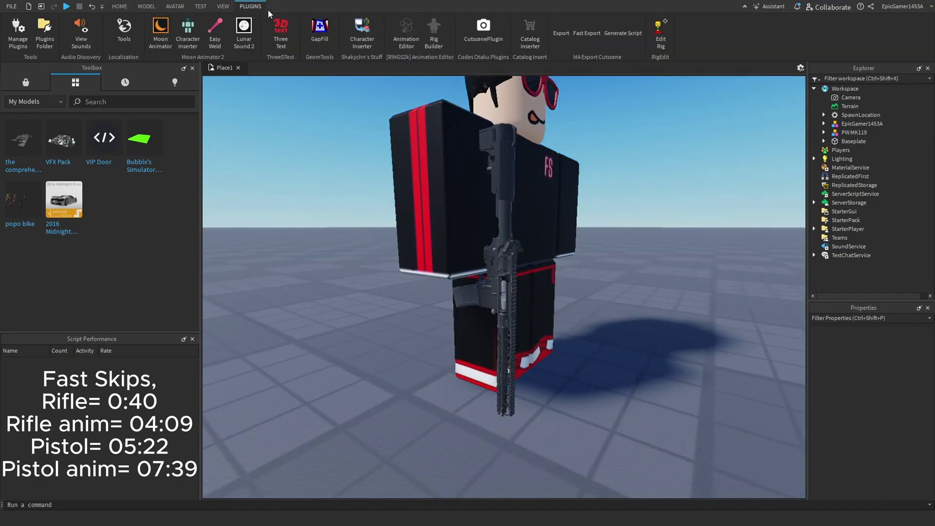
click(663, 43)
drag(665, 134, 689, 127)
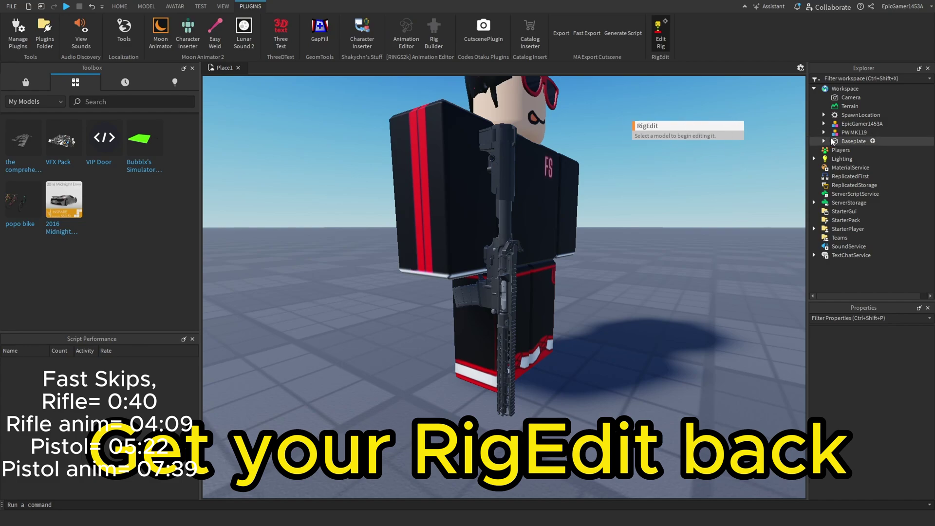
drag(858, 133, 863, 123)
click(703, 104)
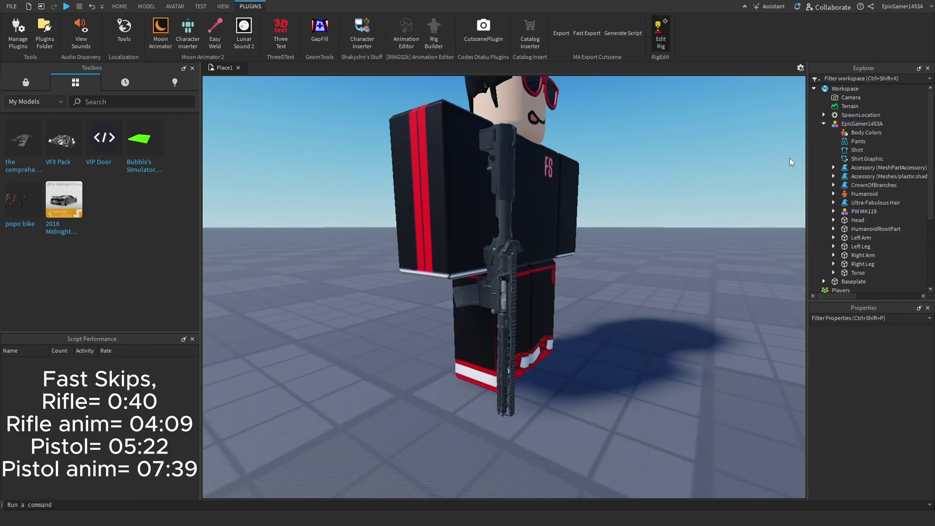
- Create a RigEdit joint from the character's Right Arm to the Handle of the PW MK119
click(833, 211)
scroll(872, 202, down, 1)
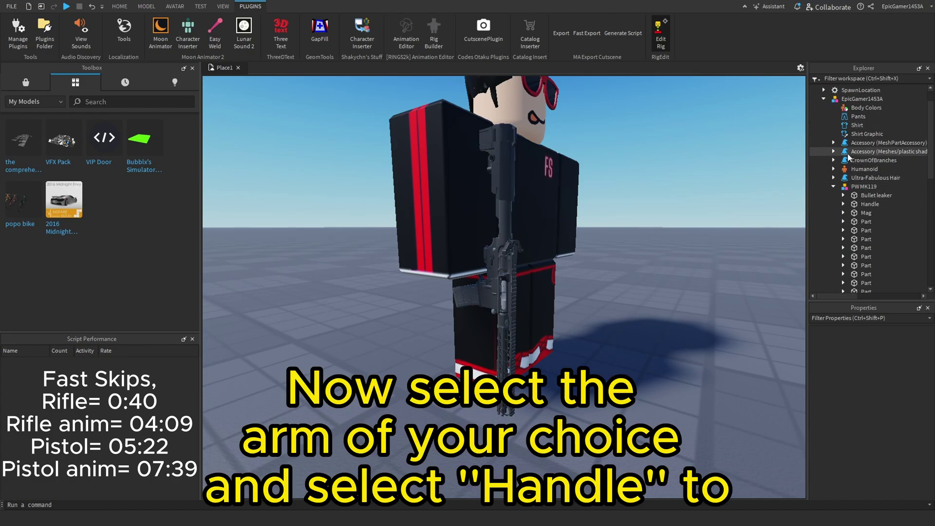
scroll(864, 157, down, 6)
scroll(869, 175, down, 2)
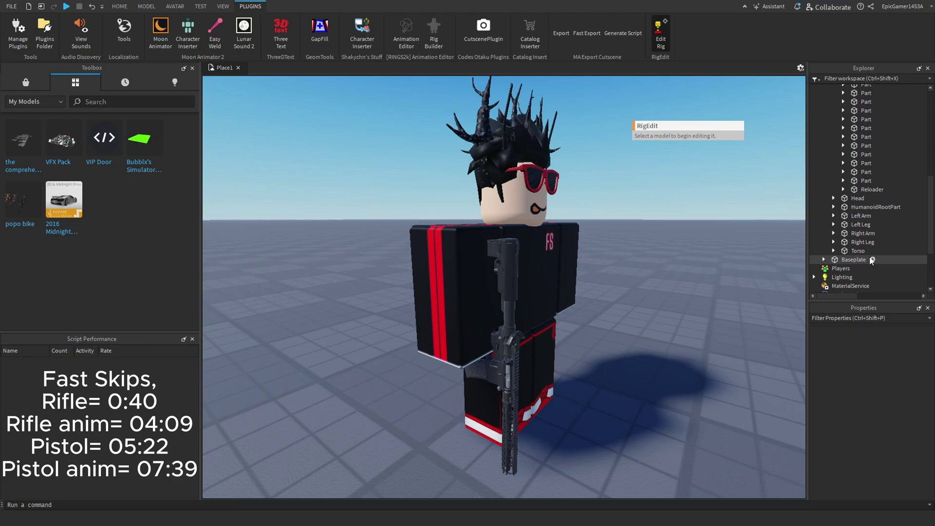
scroll(872, 261, down, 1)
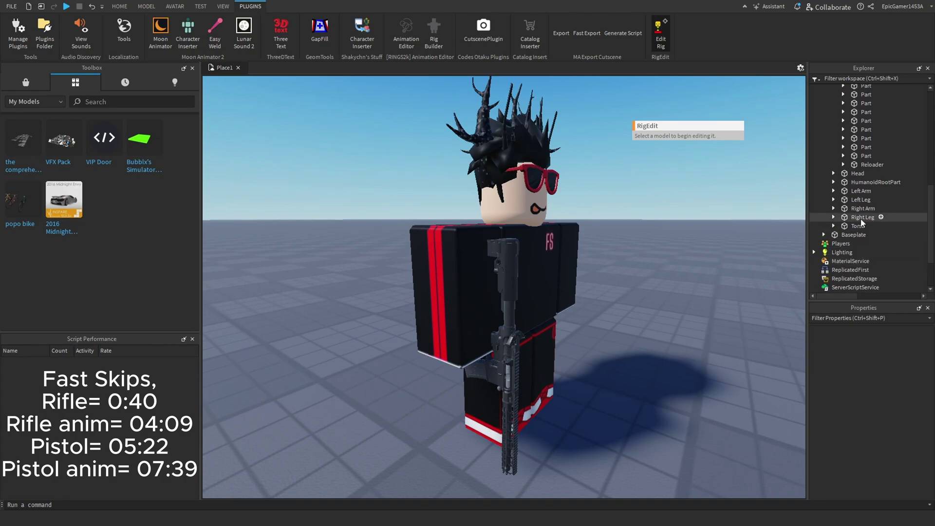
click(857, 211)
scroll(882, 241, up, 5)
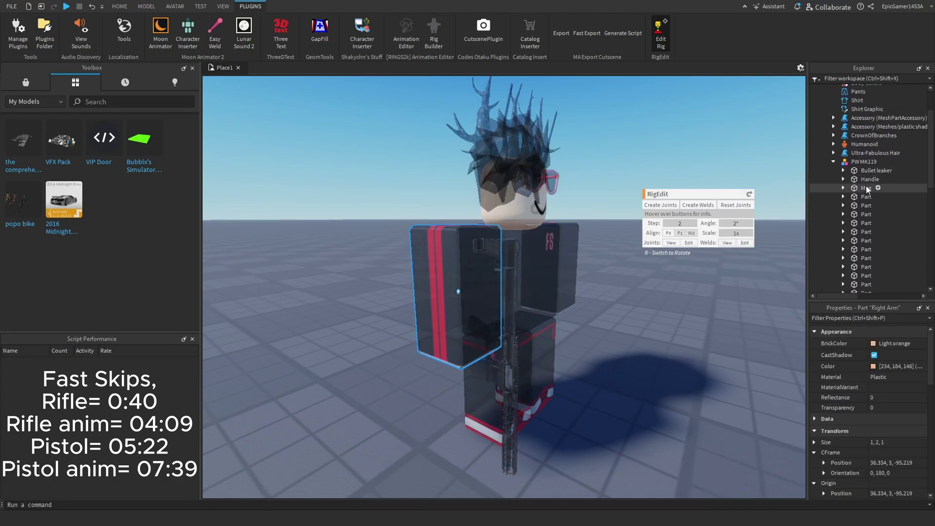
ctrl+click(869, 179)
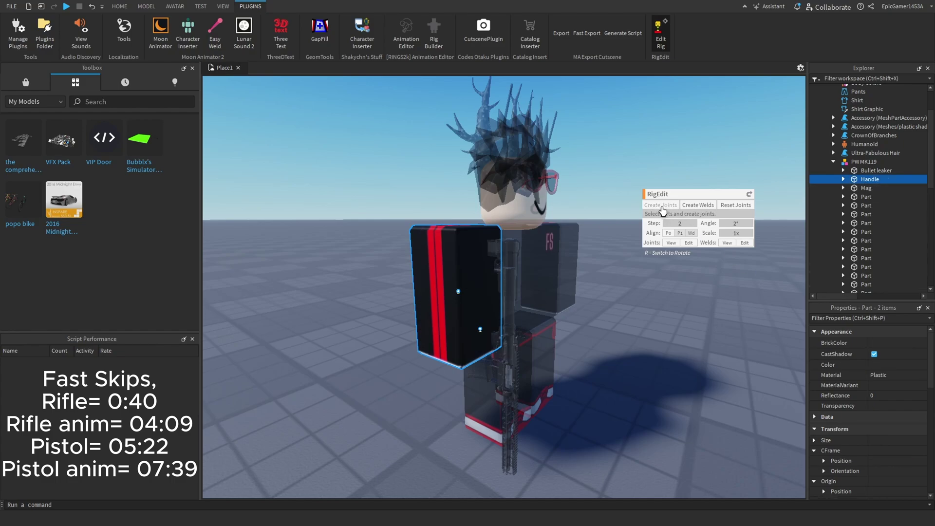
click(662, 207)
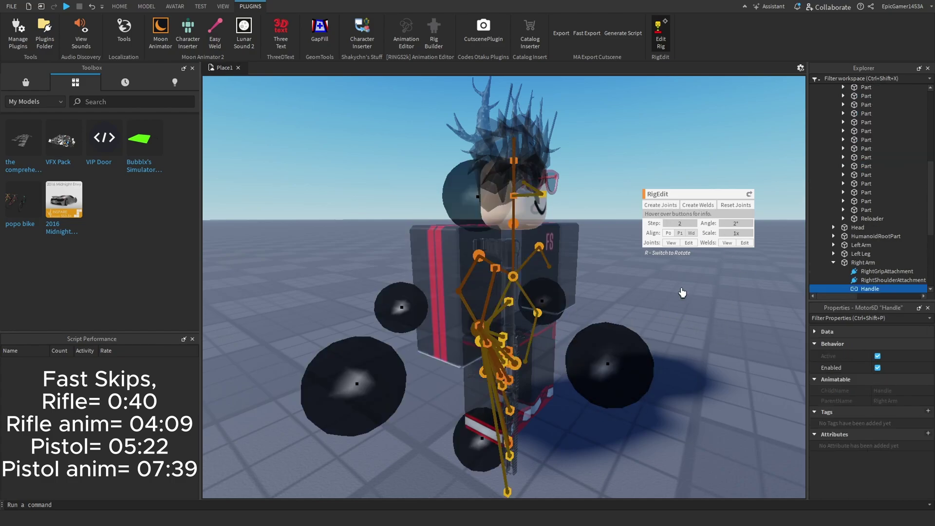
- Collapse the PW MK119 and character model branches in the object hierarchy
scroll(870, 197, up, 6)
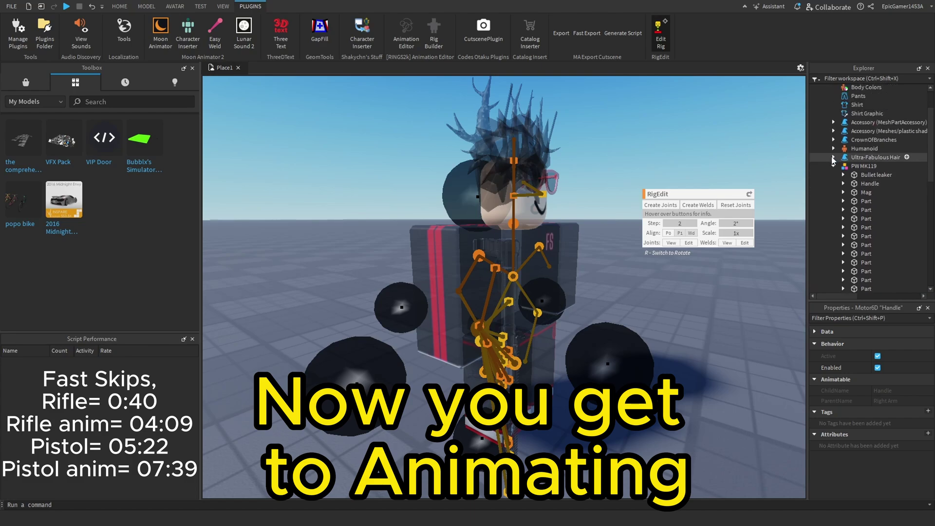
click(833, 165)
scroll(836, 166, up, 2)
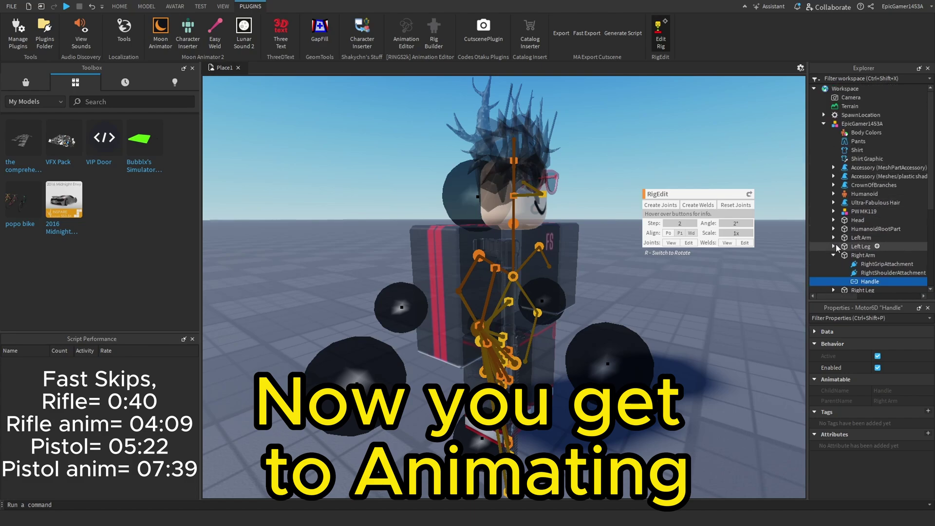
click(824, 124)
- Create a new Moon 2 file in Moon Animator and add the character rig to its timeline
right_drag(598, 277, 599, 277)
key(d)
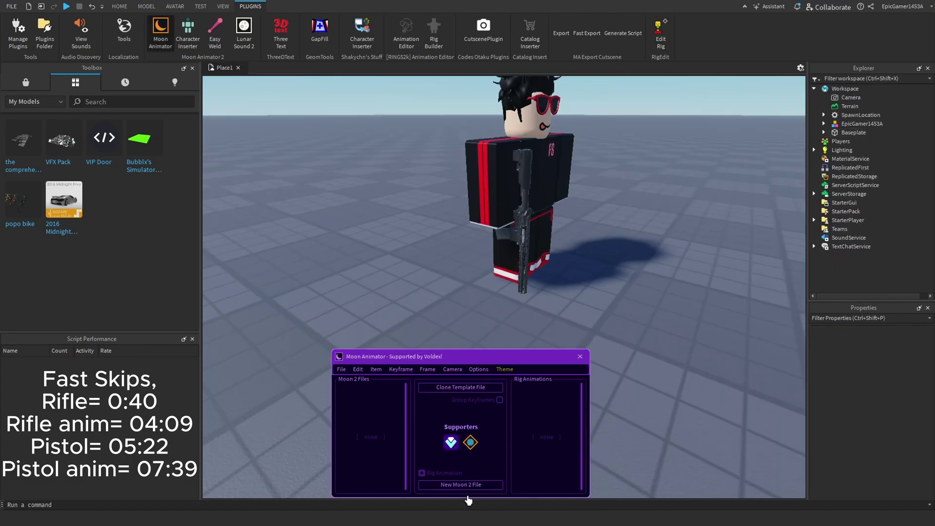
click(461, 485)
scroll(486, 316, down, 1)
right_drag(486, 316, 486, 314)
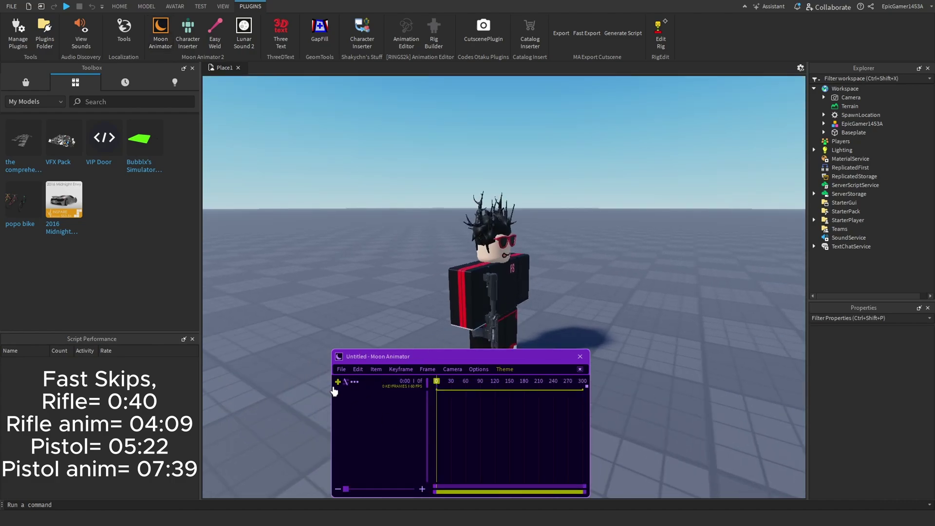
click(338, 382)
click(483, 299)
click(379, 489)
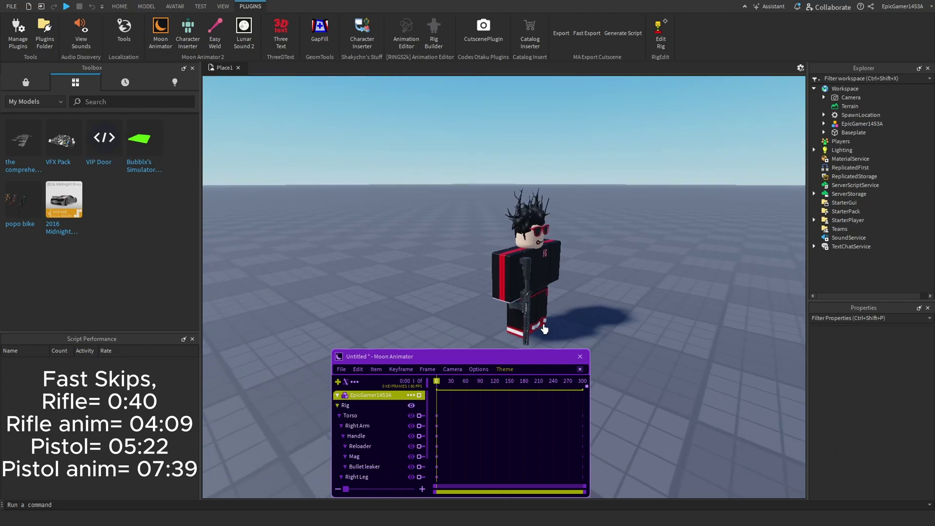
- At frame 0, rotate the character's right arm forward so the rifle points ahead, and reposition the Mag along its vertical axis
click(501, 268)
key(ctrl+4)
drag(606, 255, 615, 197)
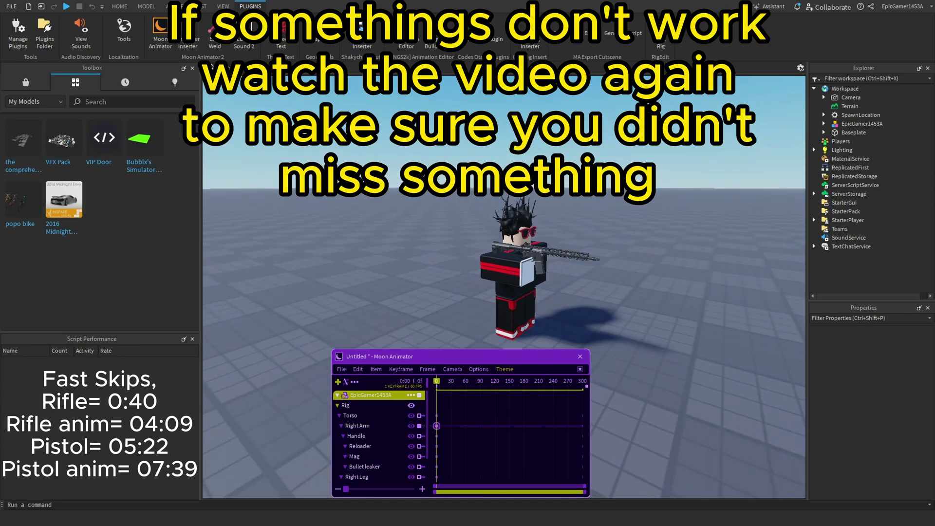
scroll(531, 255, up, 5)
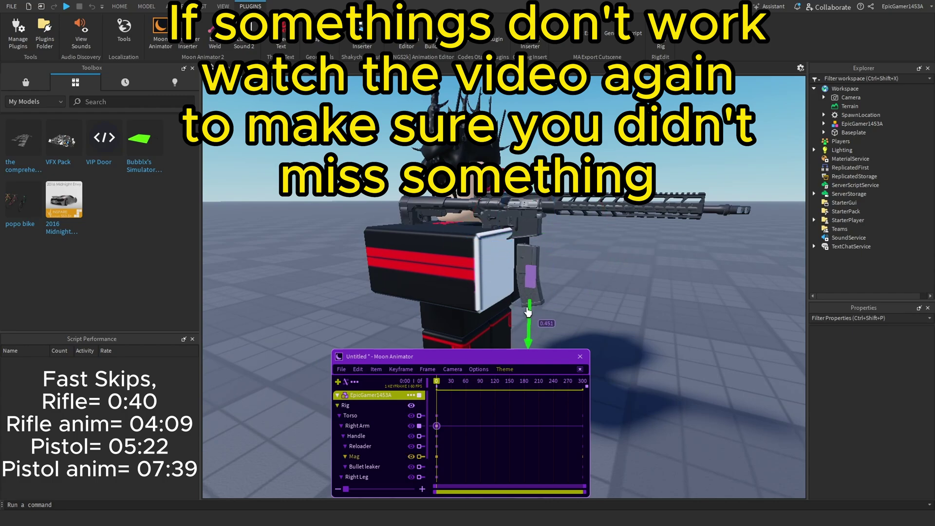
drag(528, 312, 535, 287)
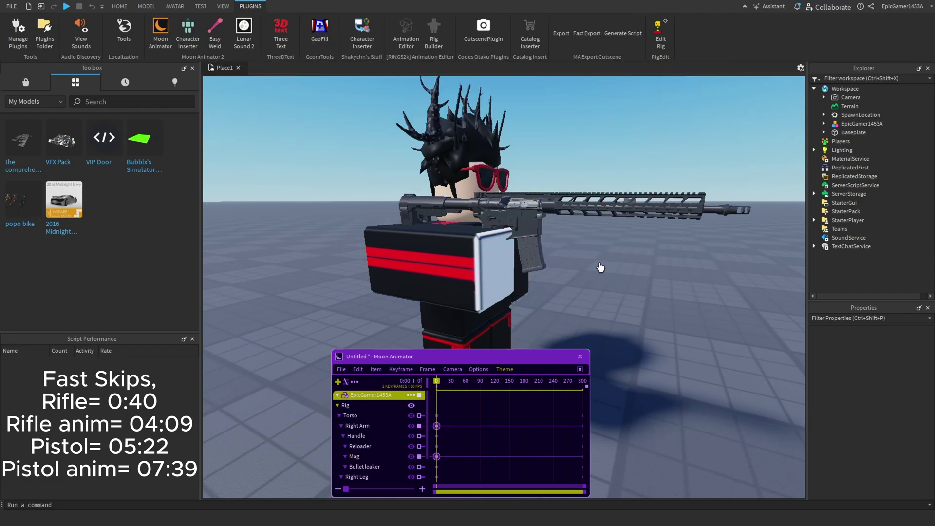
- Search the Toolbox models for "target" and insert the ACS target into the scene
right_drag(601, 268, 572, 334)
click(26, 83)
click(127, 101)
text(target)
key(Return)
click(64, 160)
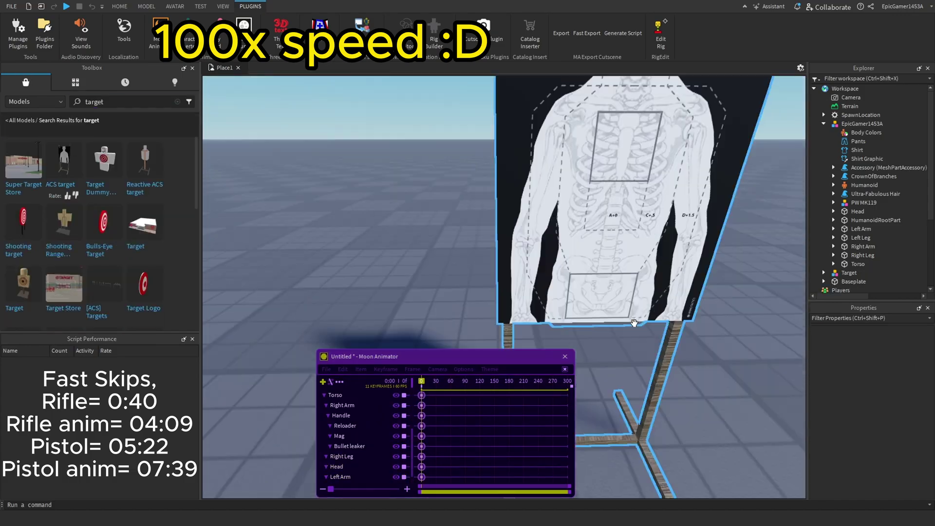
- Keyframe the rig's opening first-person pose in the first frames, with the camera attached to the character
click(119, 6)
right_drag(634, 323, 455, 334)
click(444, 381)
drag(360, 489, 388, 489)
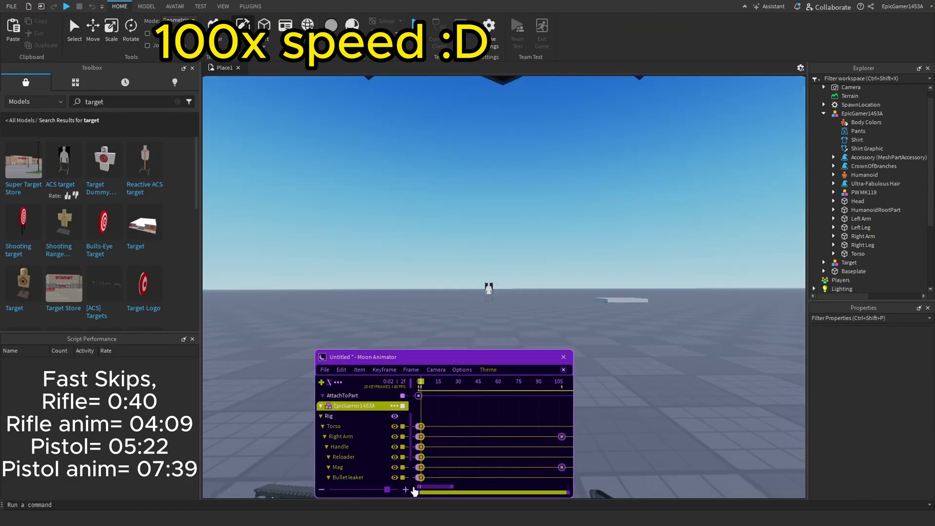
- Add arm, rifle and Mag keyframes along the timeline and shift the left arm by 0.434 at frame 157
right_drag(504, 292, 443, 341)
click(443, 383)
drag(397, 357, 285, 389)
click(319, 420)
right_drag(442, 340, 439, 253)
click(393, 478)
right_drag(505, 287, 565, 312)
drag(264, 489, 244, 489)
click(359, 402)
right_drag(504, 287, 458, 341)
drag(384, 173, 481, 229)
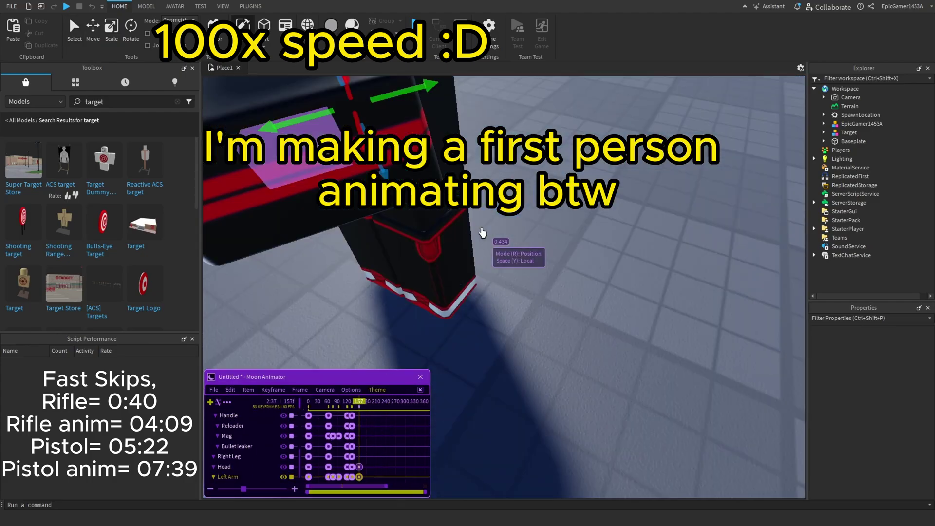
- Extend the rig's arm, head and rifle keyframes past frame 330 and make two more copies of the Hand;e part
right_drag(483, 233, 229, 432)
click(230, 390)
click(242, 414)
click(399, 401)
right_drag(504, 287, 417, 388)
click(420, 389)
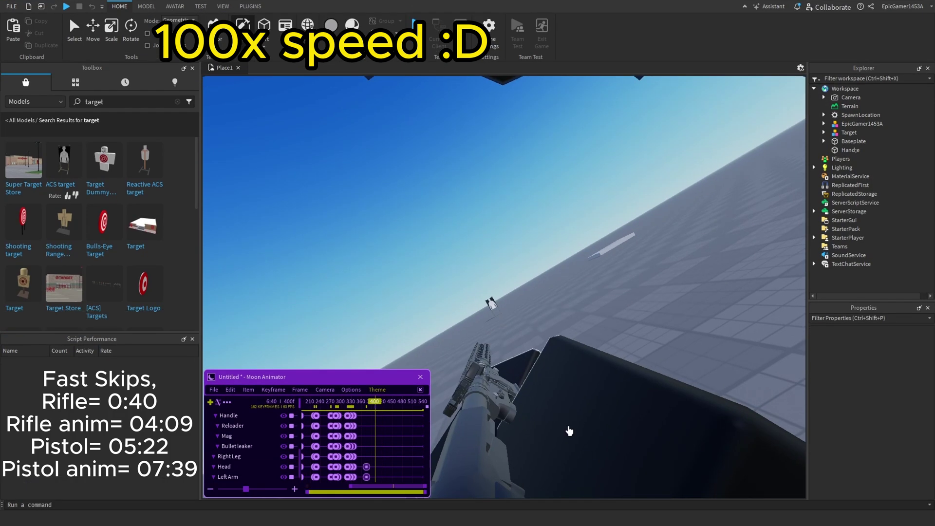
key(ctrl+d)
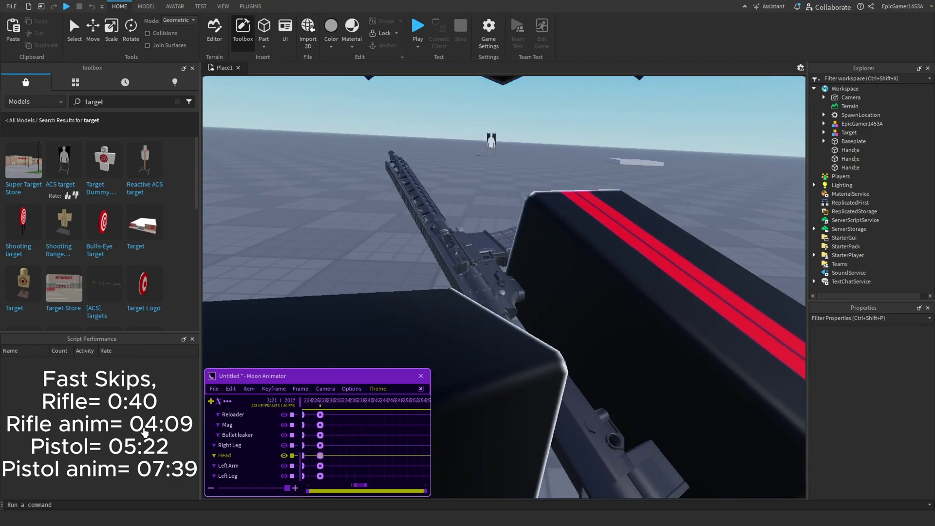
- Play the whole rifle animation back from the start, and save and close the Moon Animator file
drag(145, 432, 83, 444)
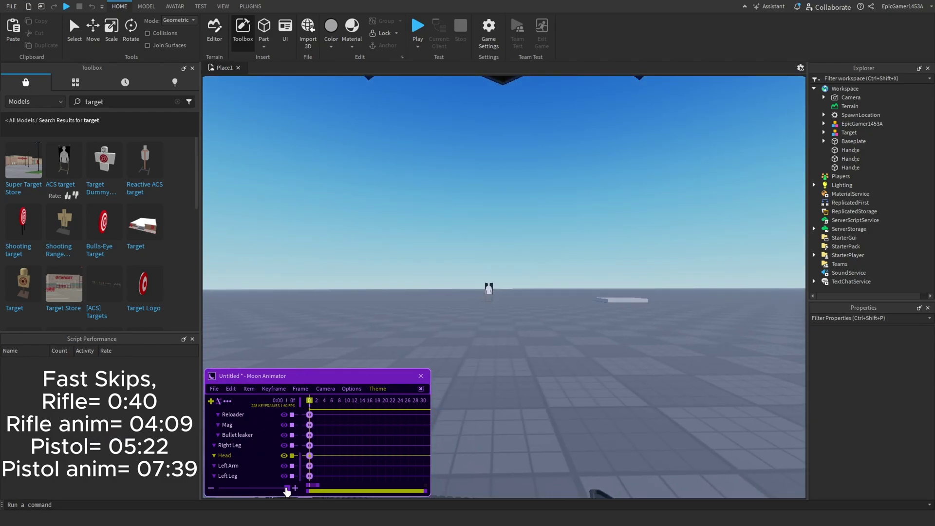
drag(287, 488, 218, 488)
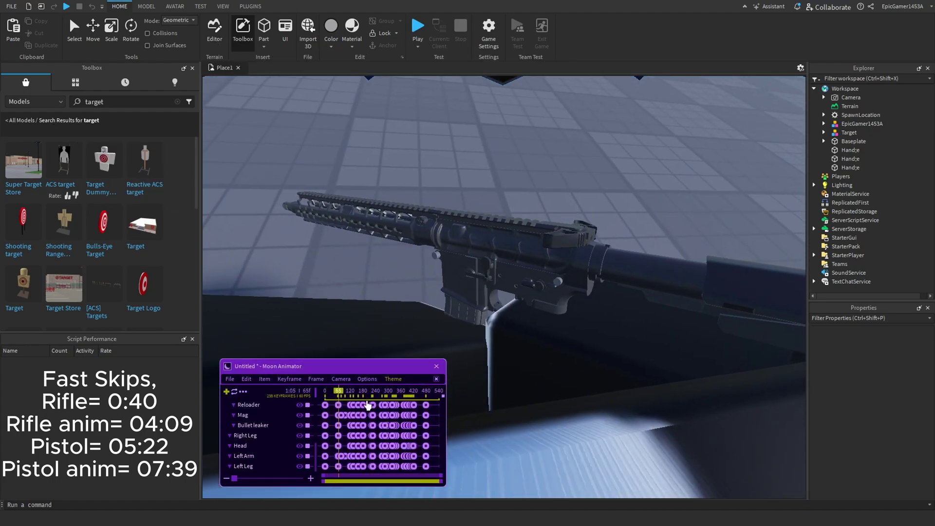
drag(342, 393, 307, 406)
key(space)
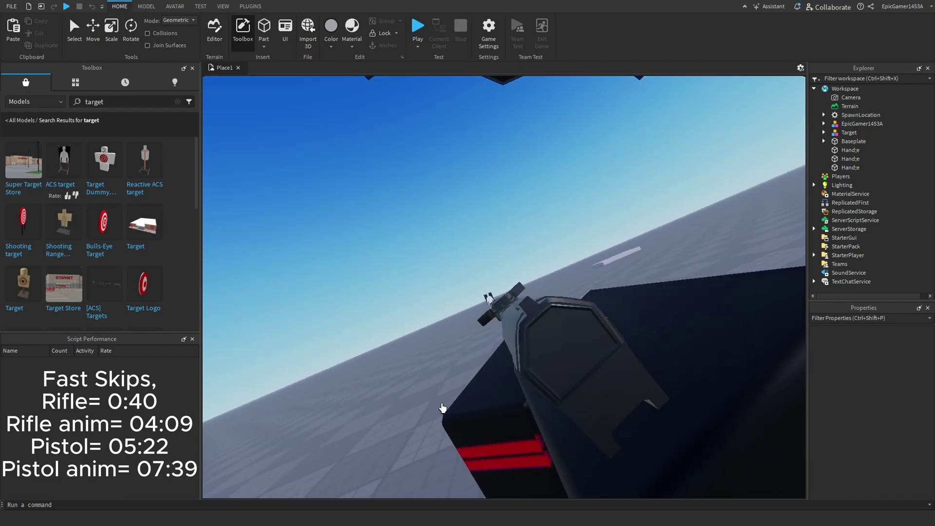
key(space)
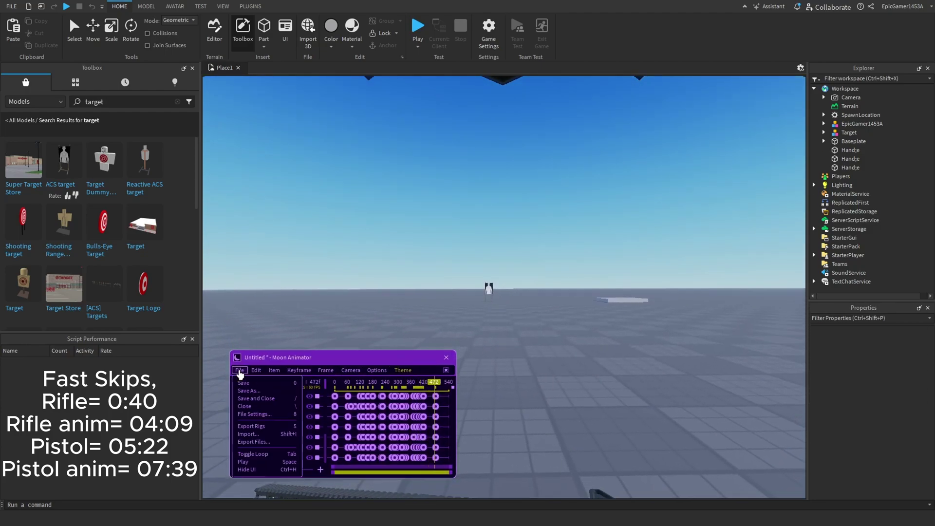
click(239, 370)
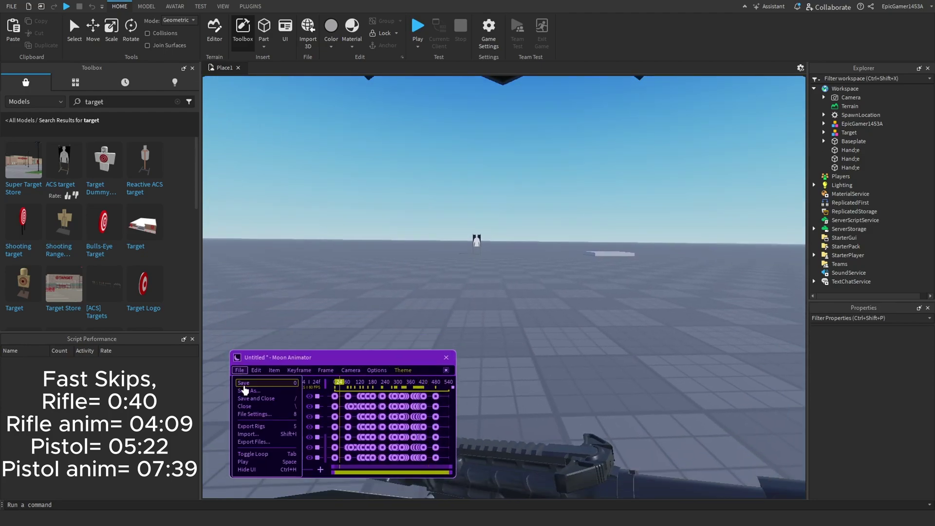
click(260, 401)
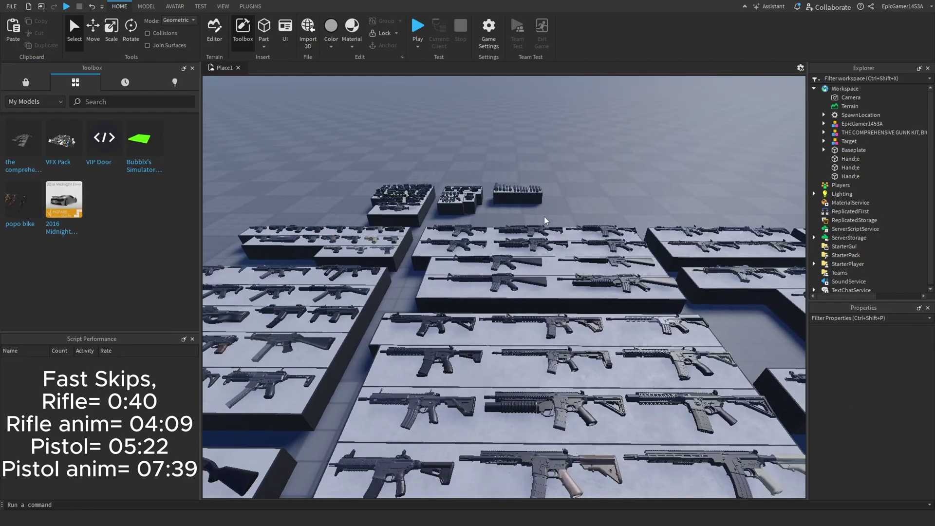
- Look over the gun kit's display tables to find the pistols
scroll(641, 388, up, 5)
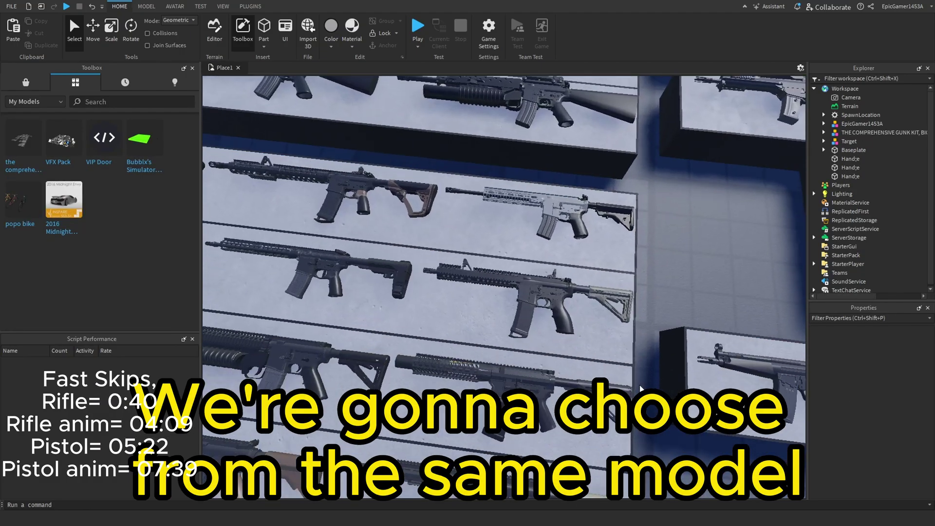
scroll(640, 388, down, 5)
right_drag(640, 388, 623, 212)
scroll(647, 367, up, 6)
scroll(646, 367, down, 3)
key(a)
key(a)
scroll(623, 212, up, 4)
key(d)
scroll(623, 212, down, 4)
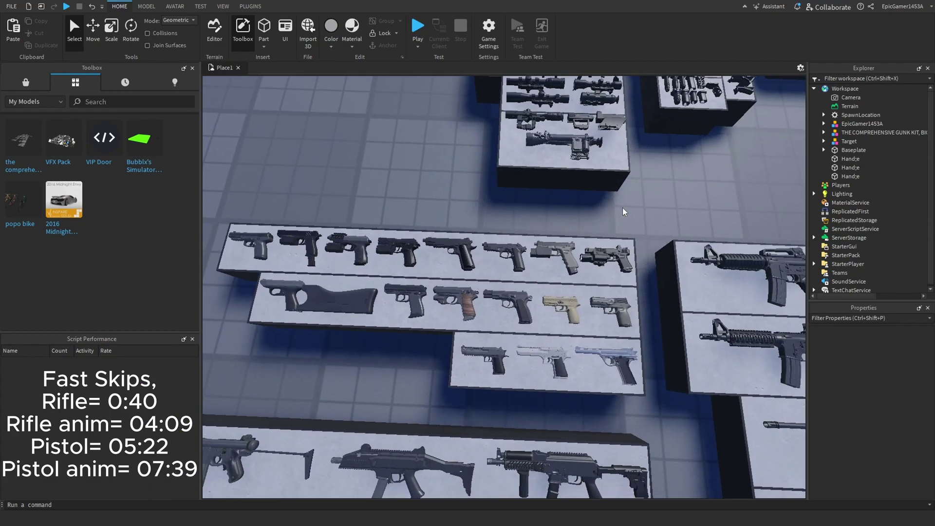
- Move the H&K USP COMPACT model out of the gun kit into Workspace and delete the rest of the kit
drag(887, 256, 838, 90)
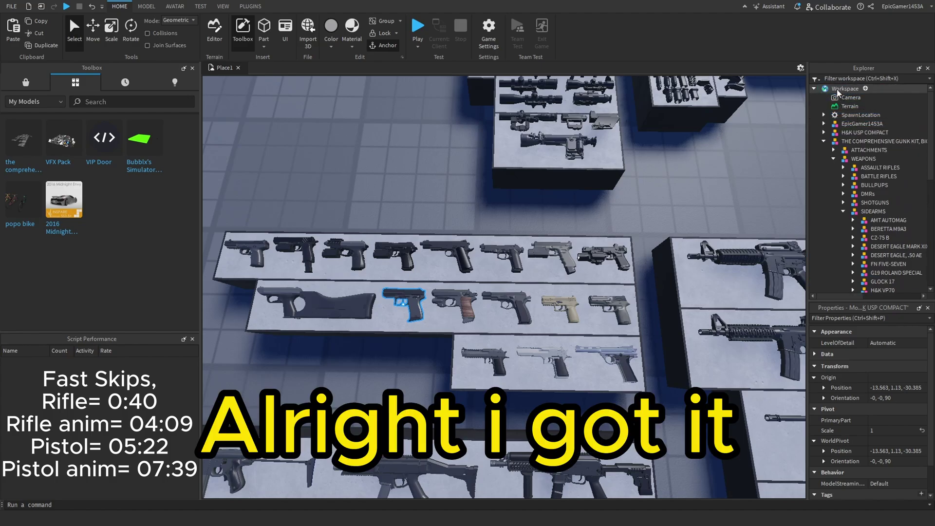
click(855, 143)
key(Delete)
scroll(511, 284, up, 3)
right_drag(511, 284, 509, 280)
scroll(511, 281, down, 3)
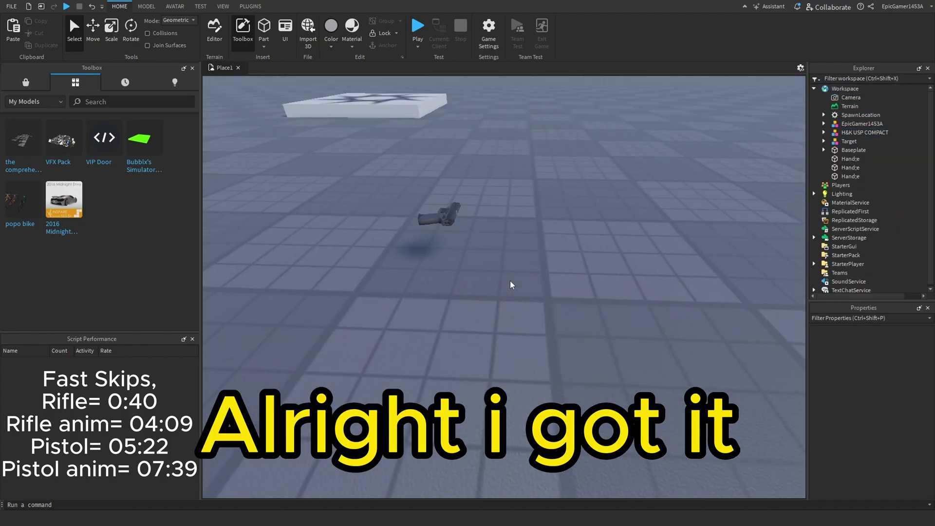
- Reposition the H&K USP COMPACT pistol on an open area of the baseplate
scroll(511, 285, up, 3)
drag(433, 278, 669, 341)
click(731, 357)
click(660, 330)
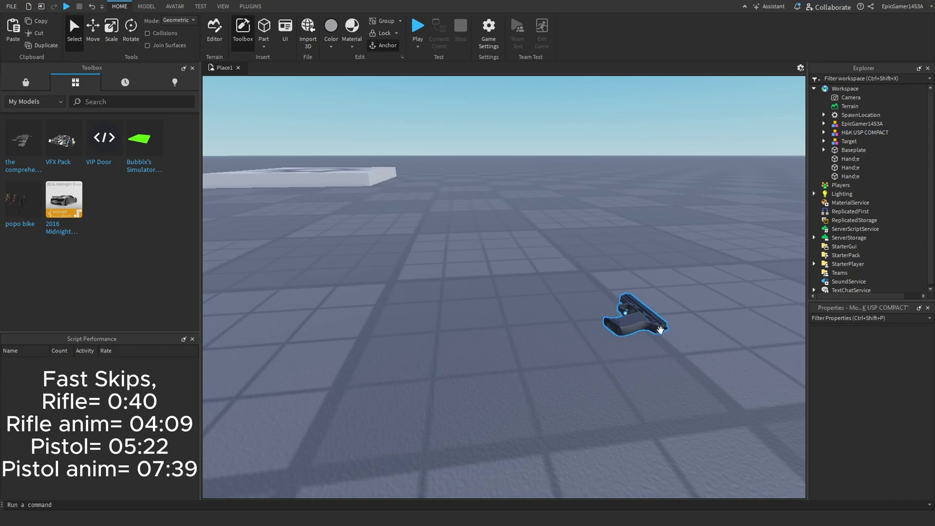
right_drag(660, 329, 716, 344)
scroll(716, 344, up, 3)
scroll(716, 344, down, 2)
- Rotate the pistol 90° so that it stands upright with an orientation of 0, 0, 0
click(127, 35)
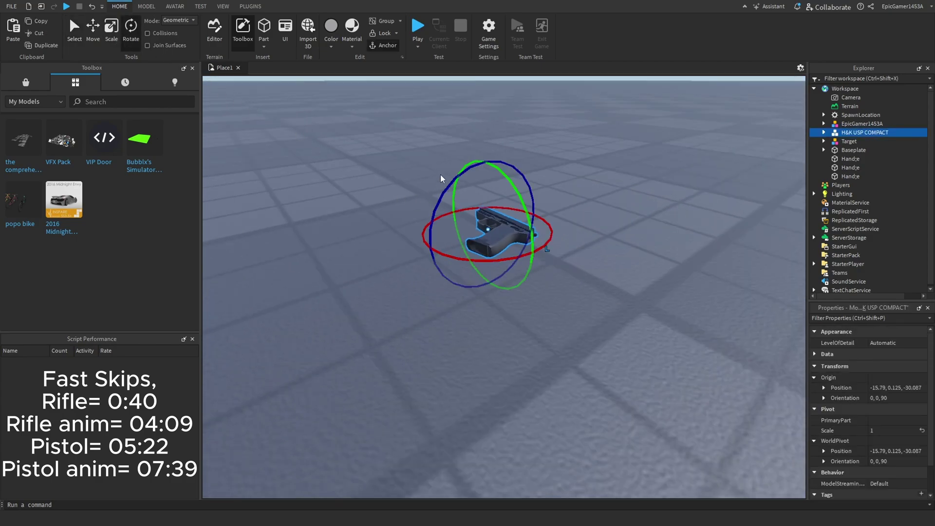
drag(439, 209, 472, 284)
right_drag(605, 313, 605, 308)
drag(602, 278, 595, 353)
click(575, 375)
right_drag(575, 375, 576, 375)
scroll(576, 375, down, 3)
- Insert a block part at the pistol's grip and scale it down to about 0.31 × 0.56 × 0.57
click(264, 27)
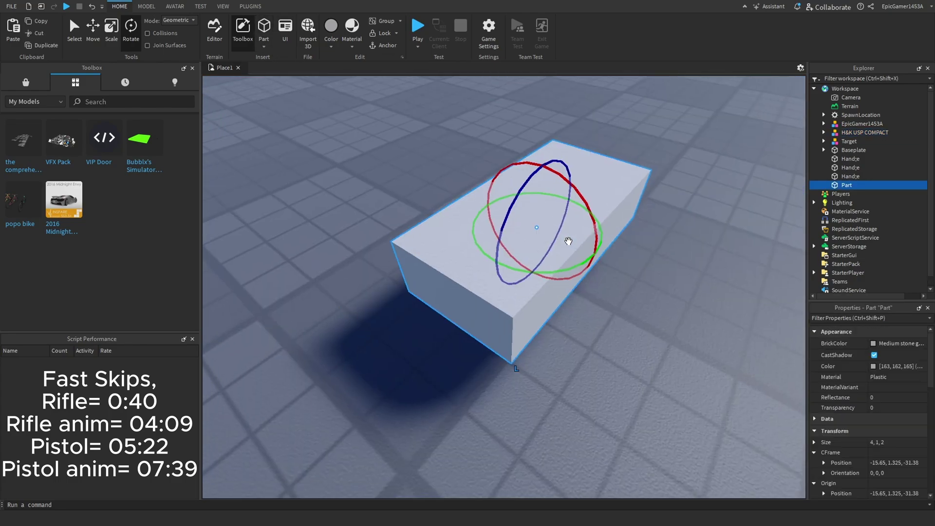
drag(568, 244, 664, 255)
right_drag(664, 255, 664, 254)
key(ctrl+3)
drag(414, 179, 509, 191)
right_drag(606, 204, 605, 205)
drag(558, 173, 324, 201)
right_drag(364, 197, 364, 197)
drag(474, 215, 474, 242)
scroll(480, 287, up, 3)
right_drag(501, 244, 502, 244)
drag(499, 240, 526, 238)
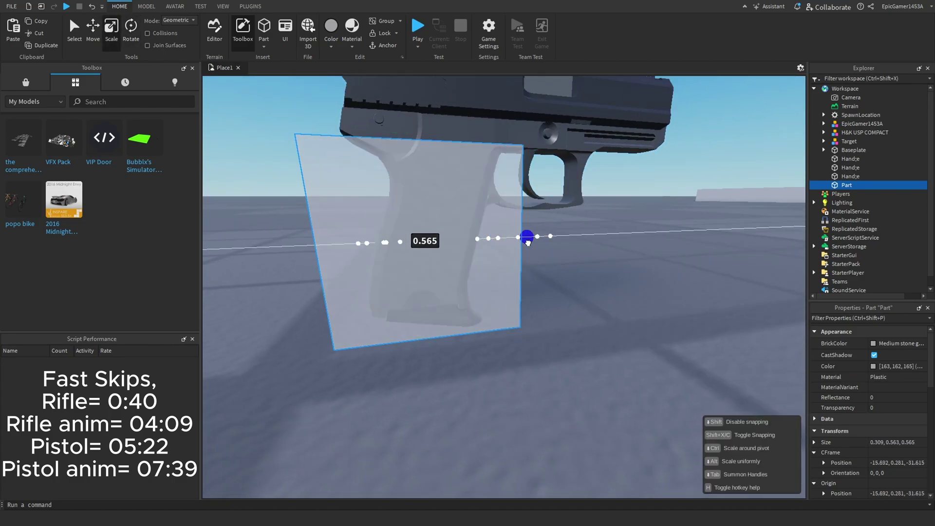
- Trim the block around the pistol's grip to about 0.27 × 0.56 × 0.52
drag(304, 247, 322, 247)
right_drag(323, 248, 323, 248)
click(678, 338)
right_drag(678, 338, 679, 336)
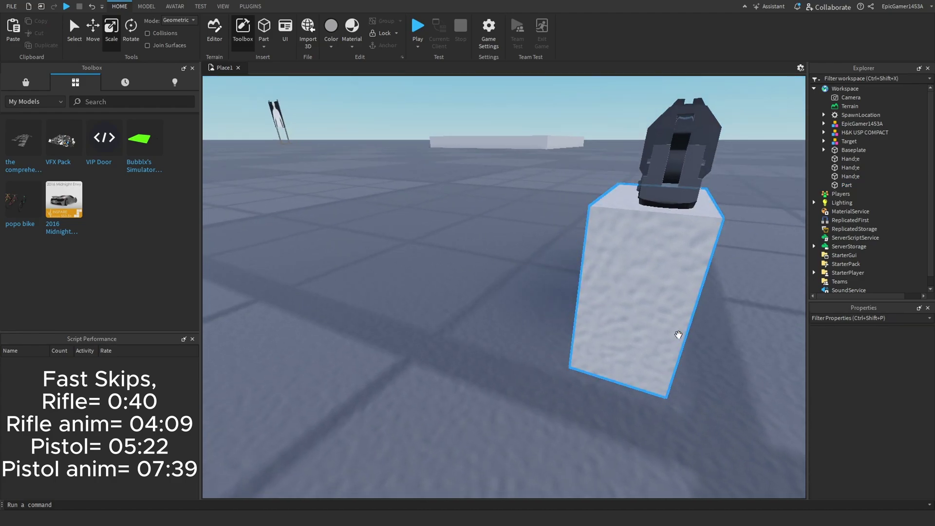
click(678, 334)
drag(573, 269, 590, 272)
click(532, 284)
scroll(520, 279, down, 3)
right_drag(520, 280, 520, 279)
scroll(520, 279, up, 3)
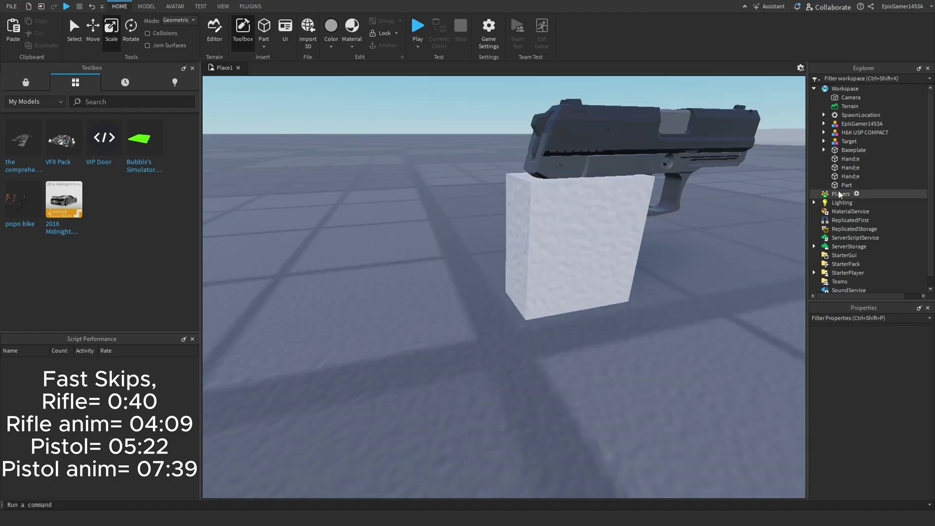
- Delete the three leftover Hand;e parts from Workspace
click(845, 178)
key(Delete)
click(845, 168)
shift+click(845, 158)
key(Delete)
- Rename the grip block as Handle and move it into the H&K USP COMPACT model
right_click(843, 160)
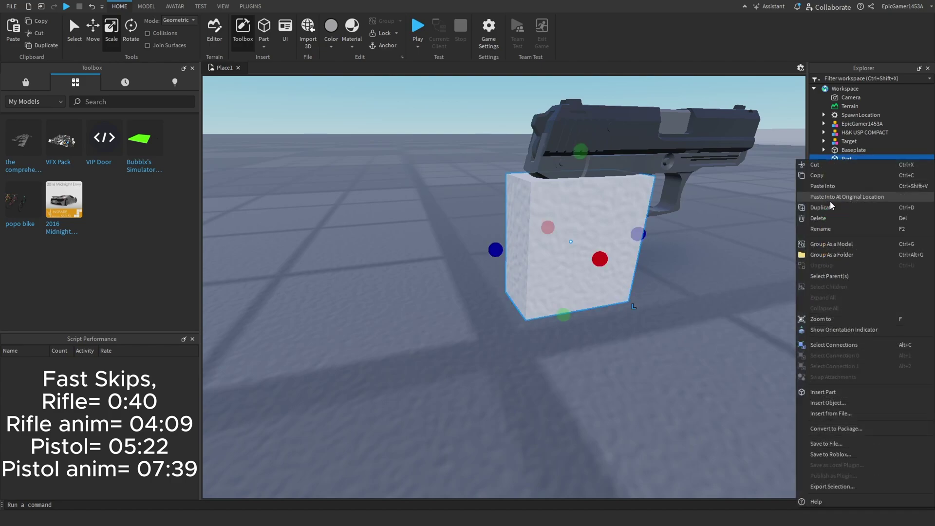
click(818, 228)
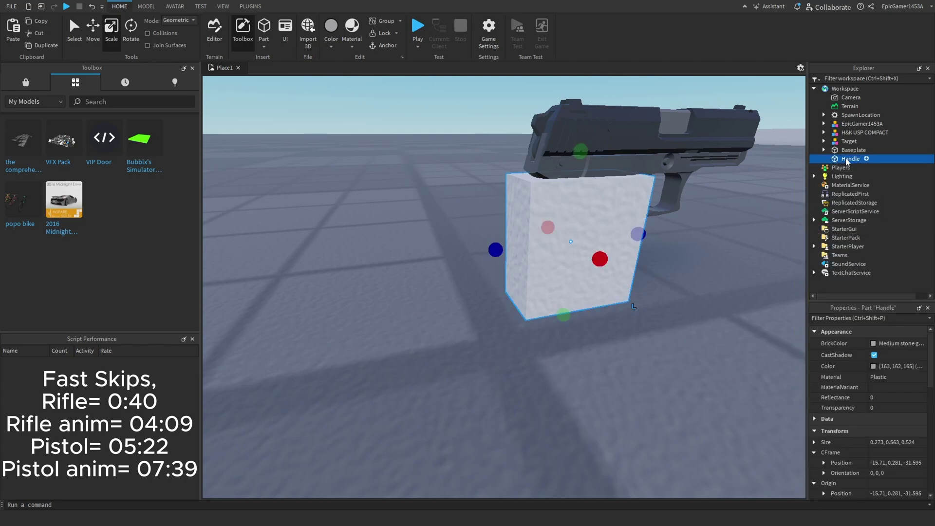
drag(845, 136, 845, 136)
- Set the Handle part's transparency to 1
scroll(869, 387, down, 2)
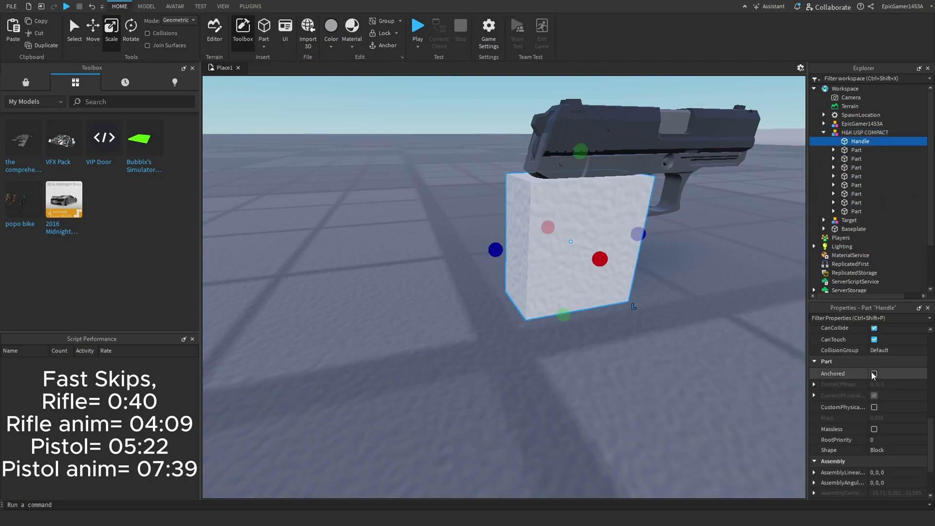
scroll(870, 388, up, 1)
click(871, 408)
text(1)
key(Return)
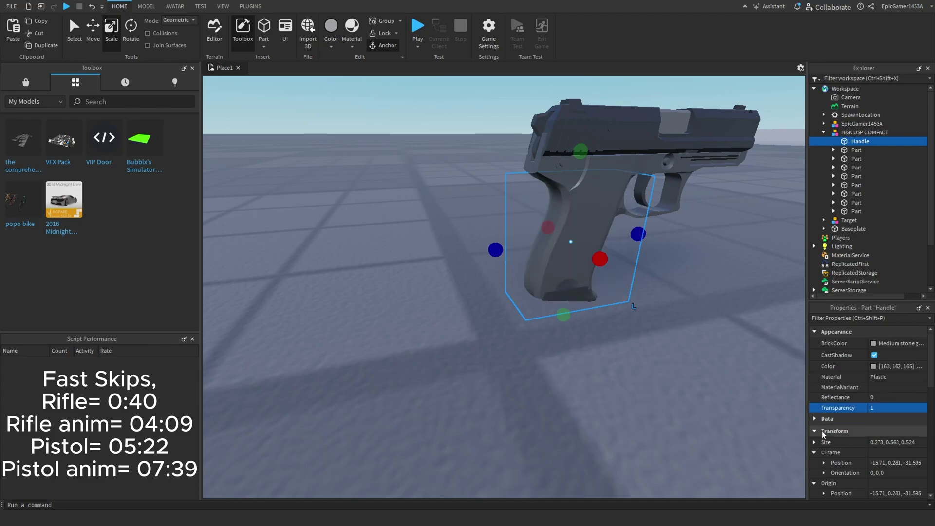
- Assign Handle as the PrimaryPart of the H&K USP COMPACT model
click(856, 132)
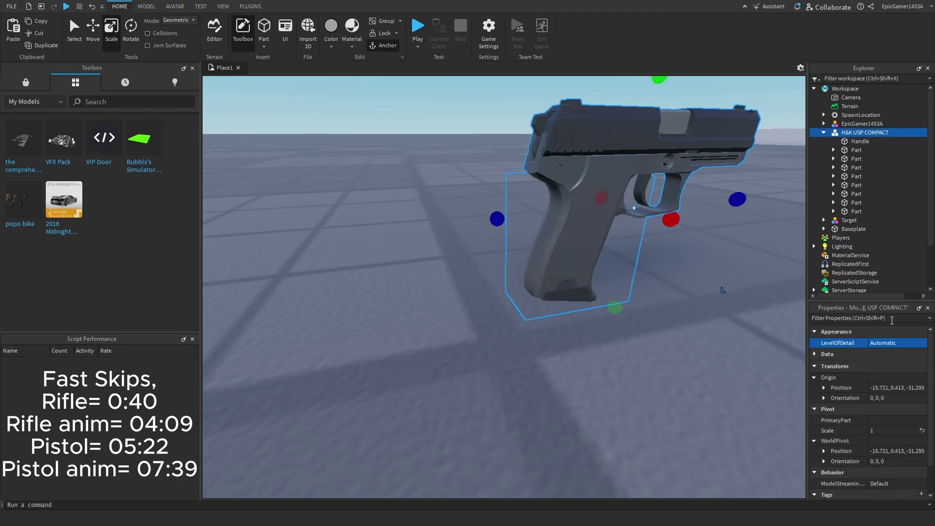
click(890, 420)
click(854, 142)
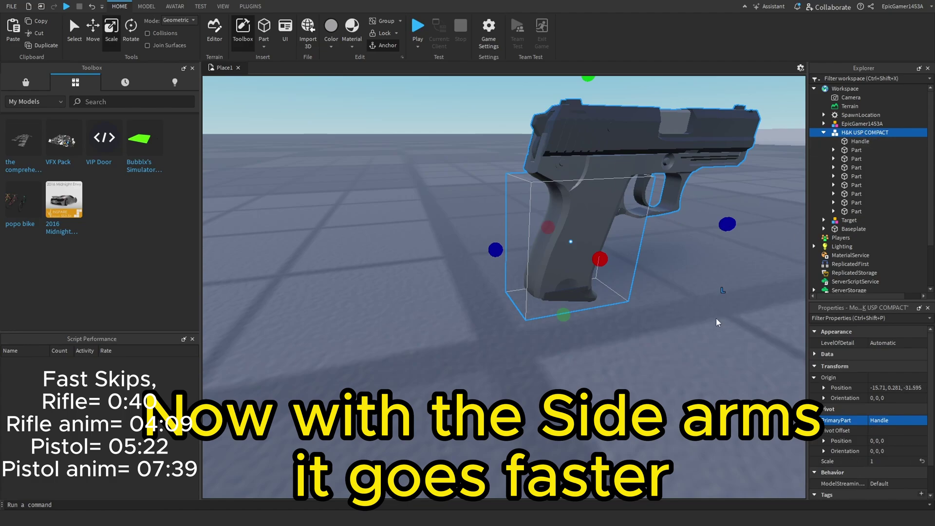
scroll(729, 323, down, 5)
scroll(729, 323, up, 3)
right_drag(729, 323, 735, 324)
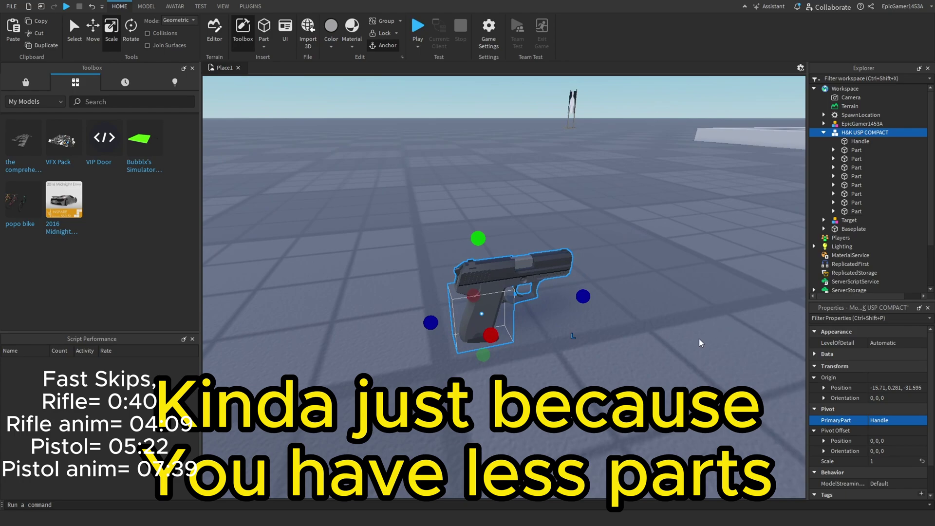
click(702, 344)
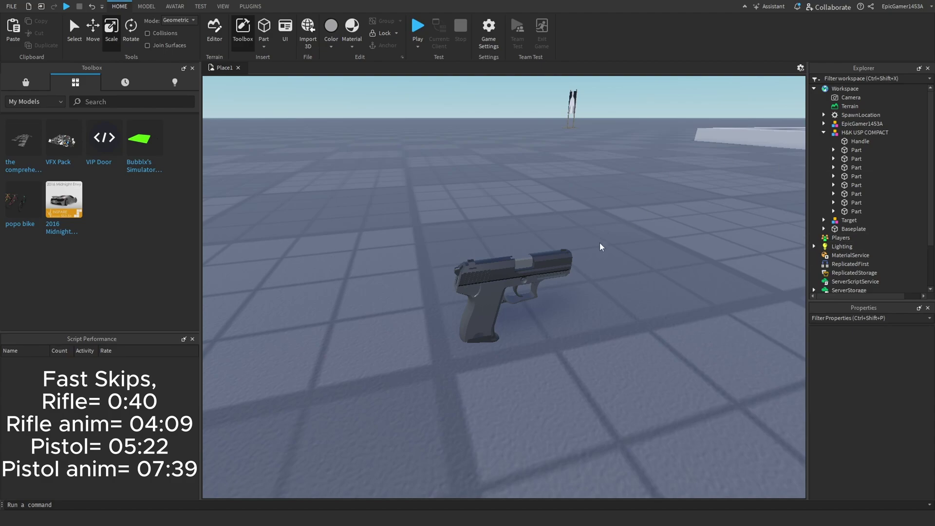
right_drag(582, 315, 582, 314)
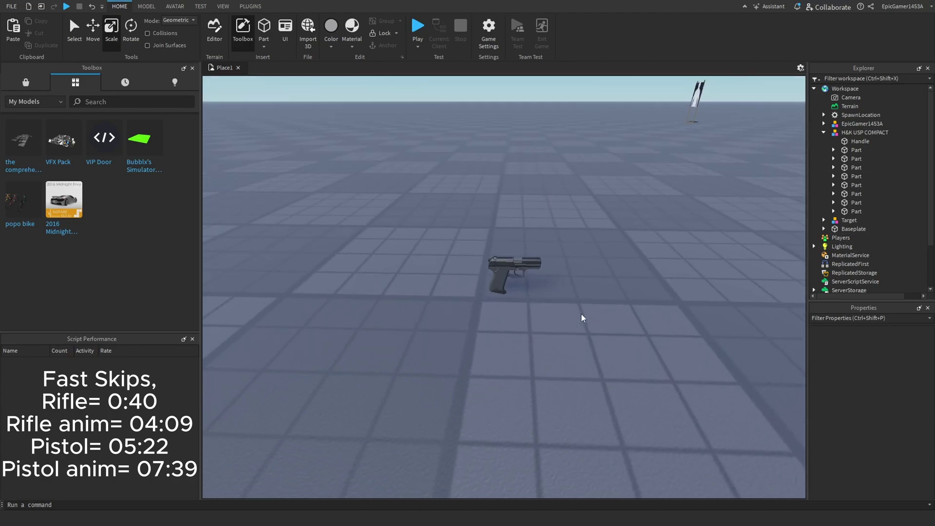
- Identify the pistol's magazine among the model's parts and rename it as Mag
scroll(581, 319, up, 4)
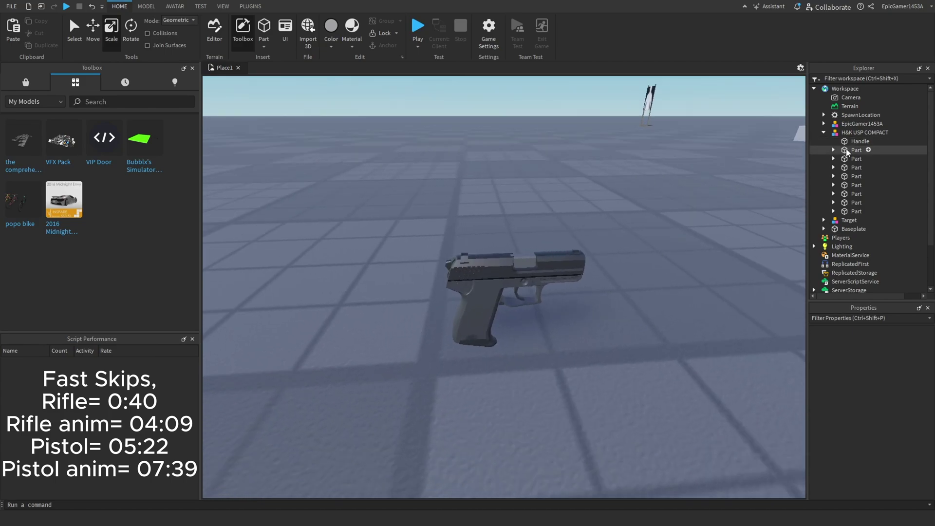
click(856, 150)
click(855, 159)
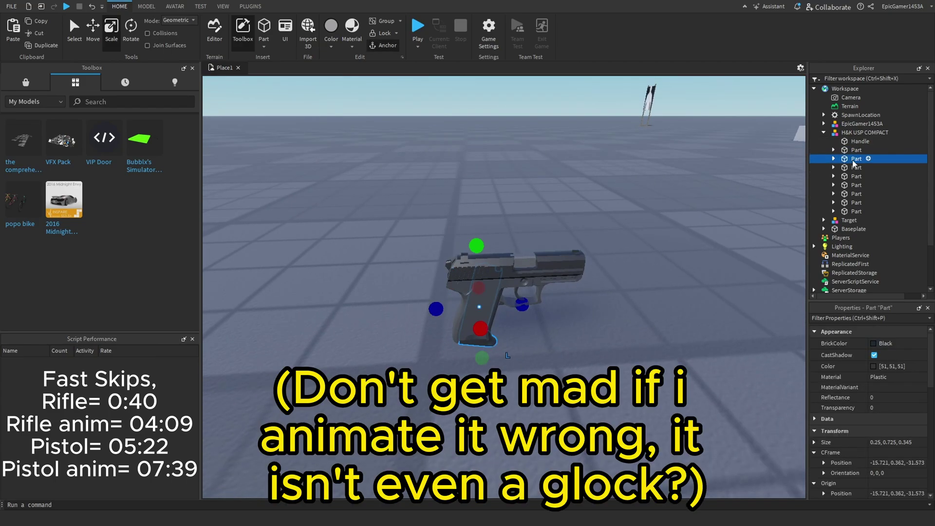
right_click(856, 159)
click(832, 237)
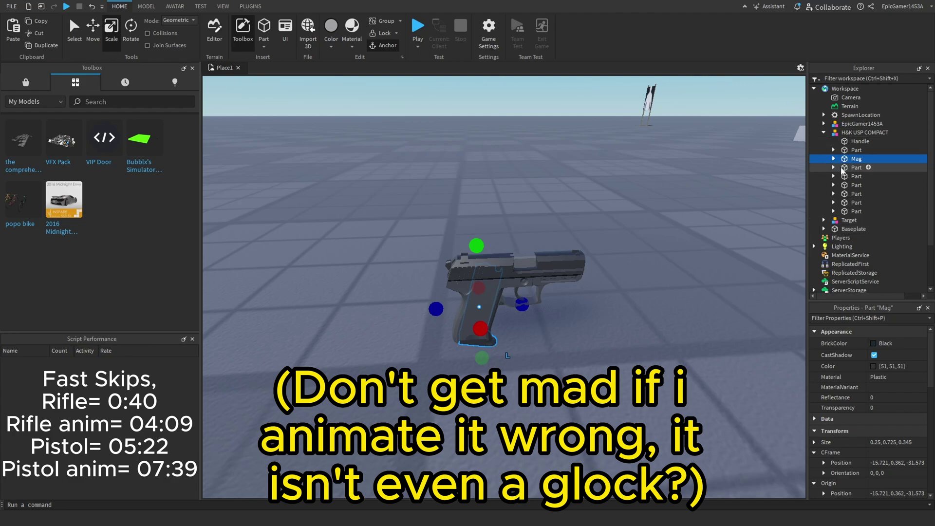
- Identify the pistol's slide among the model's parts, rename it as Reloader, and check the remaining parts
click(856, 167)
click(856, 177)
click(856, 185)
right_click(857, 185)
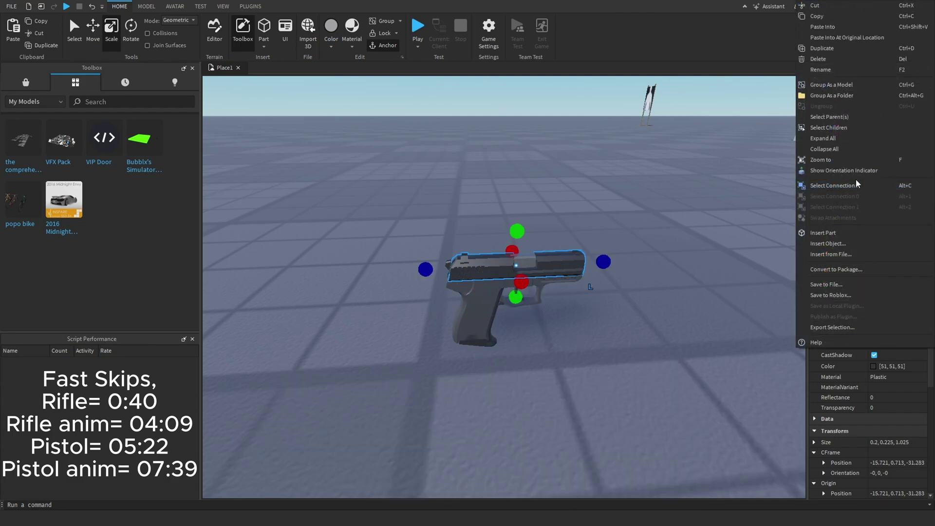
click(831, 73)
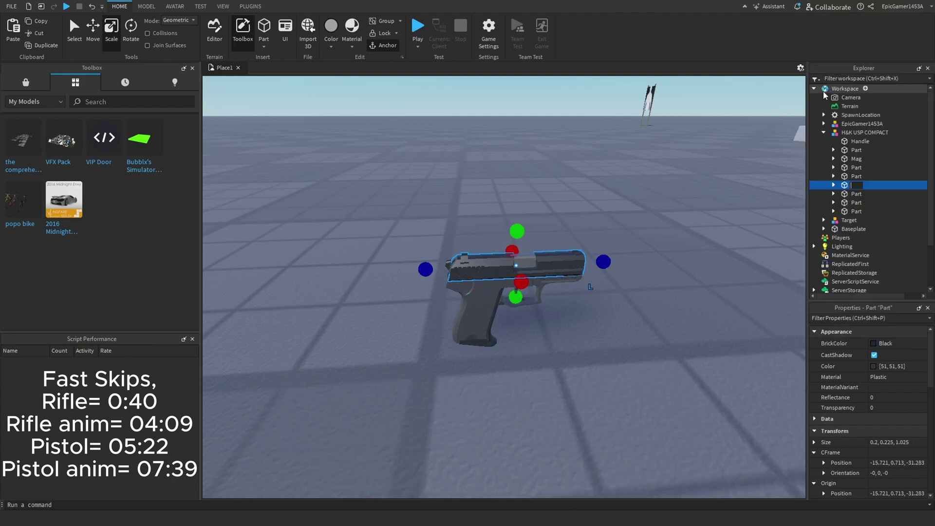
click(856, 203)
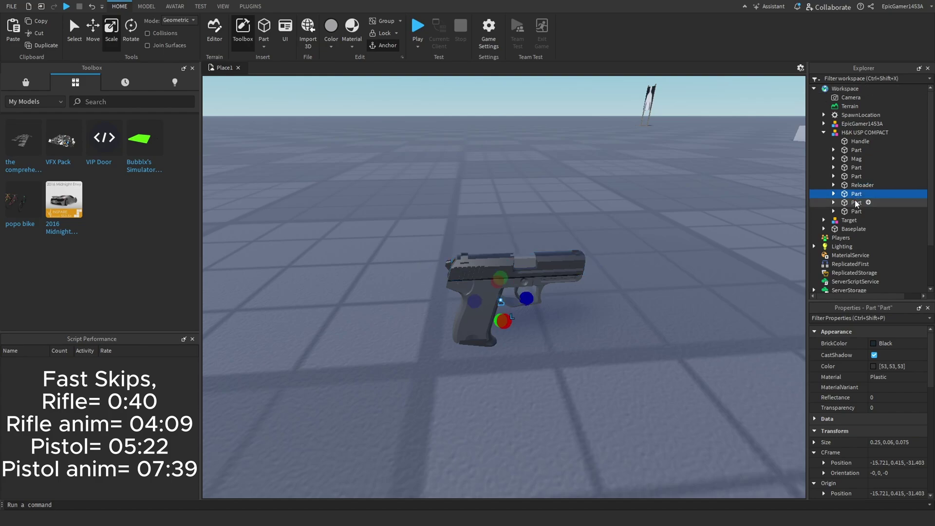
click(856, 211)
- Use RigEdit to create welds between Handle and all the unnamed pistol parts, leaving out Mag and Reloader
click(736, 232)
right_drag(735, 229, 670, 215)
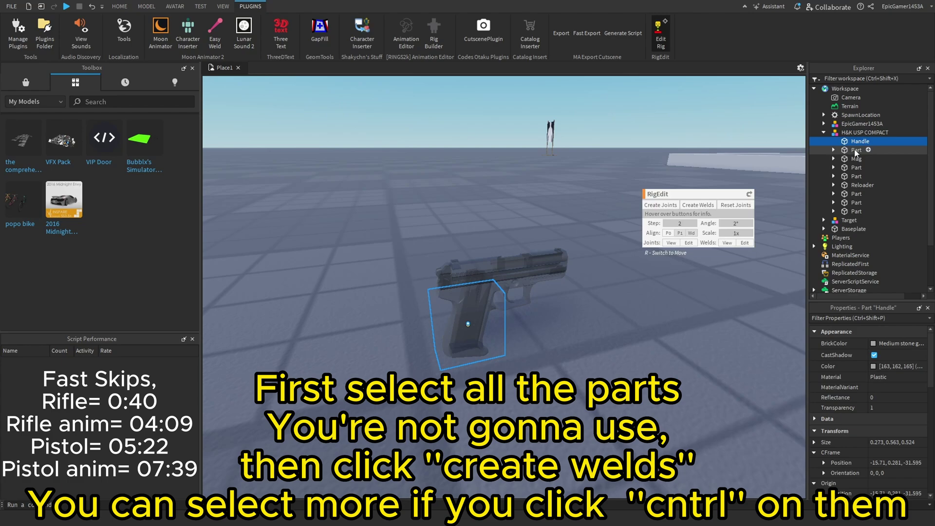
ctrl+click(856, 149)
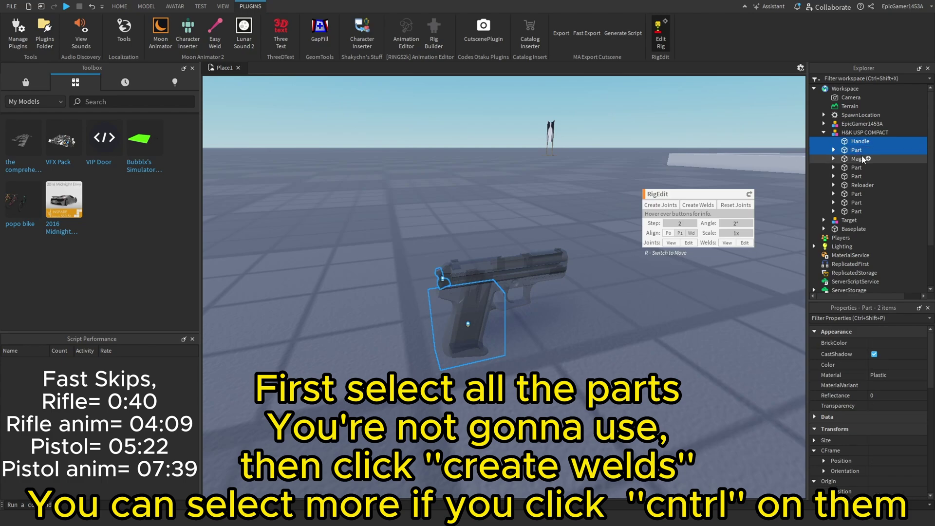
ctrl+click(855, 167)
ctrl+click(855, 176)
ctrl+click(856, 193)
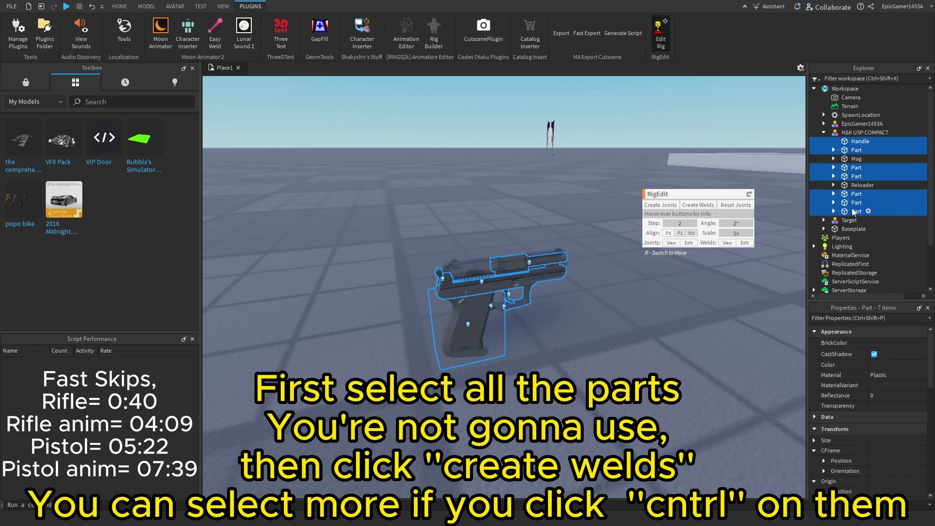
click(710, 206)
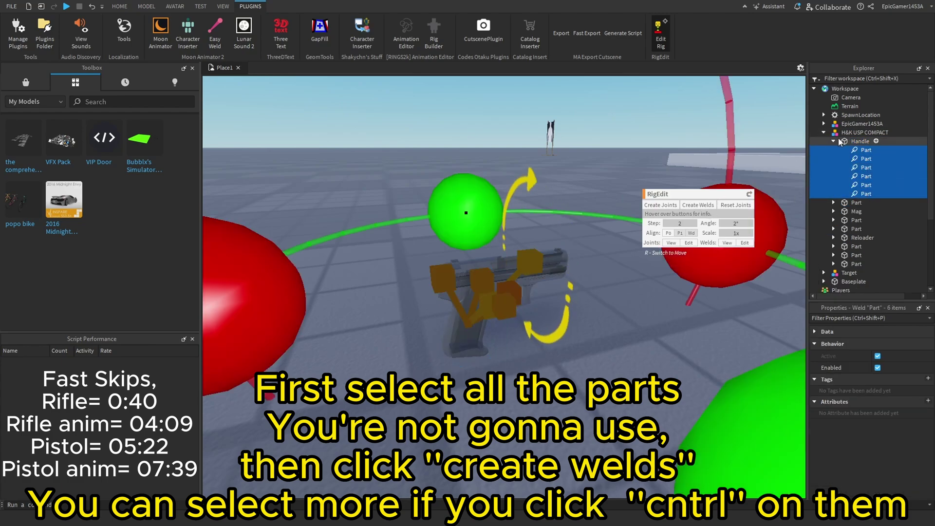
- Create joints from Handle to Mag and Reloader with RigEdit, and close the plugin
click(834, 141)
click(851, 141)
ctrl+click(859, 158)
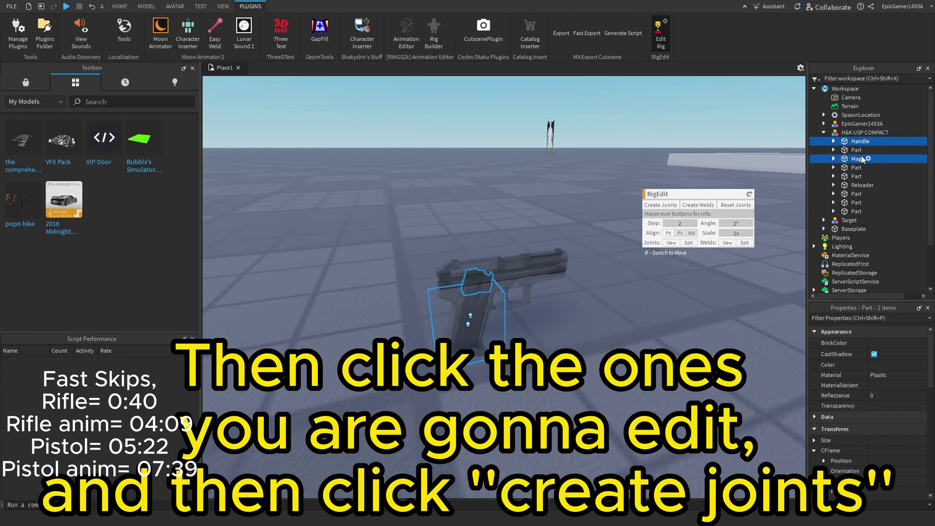
click(661, 205)
click(661, 43)
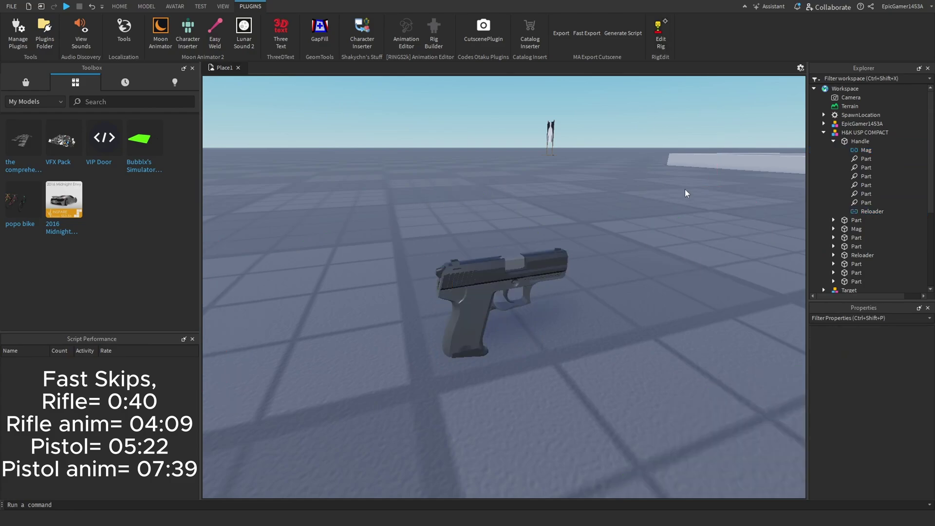
- Try nesting the H&K USP COMPACT model inside the character model and moving the pistol nearer to the character
click(828, 130)
drag(842, 136, 851, 125)
right_drag(767, 149, 767, 149)
drag(552, 289, 539, 311)
- Move the H&K USP COMPACT model out of the character model and back into Workspace
click(824, 124)
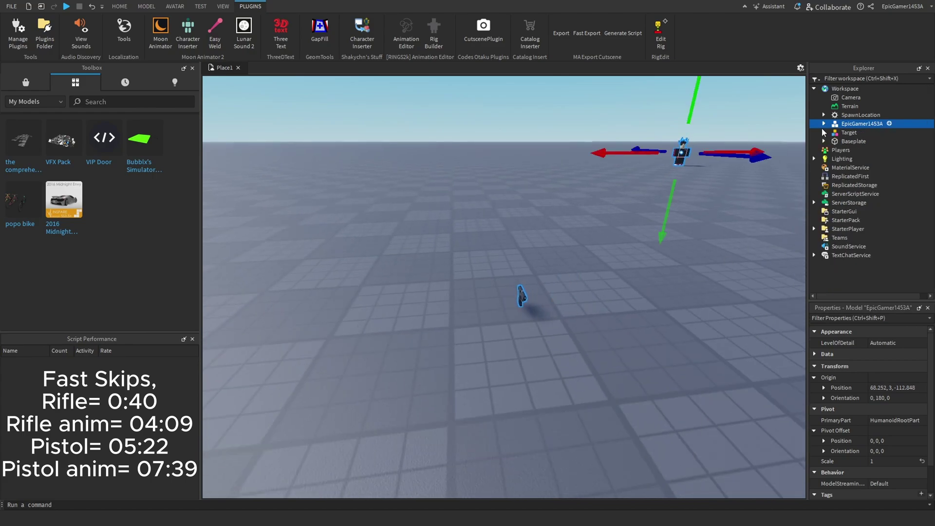
click(824, 124)
click(862, 203)
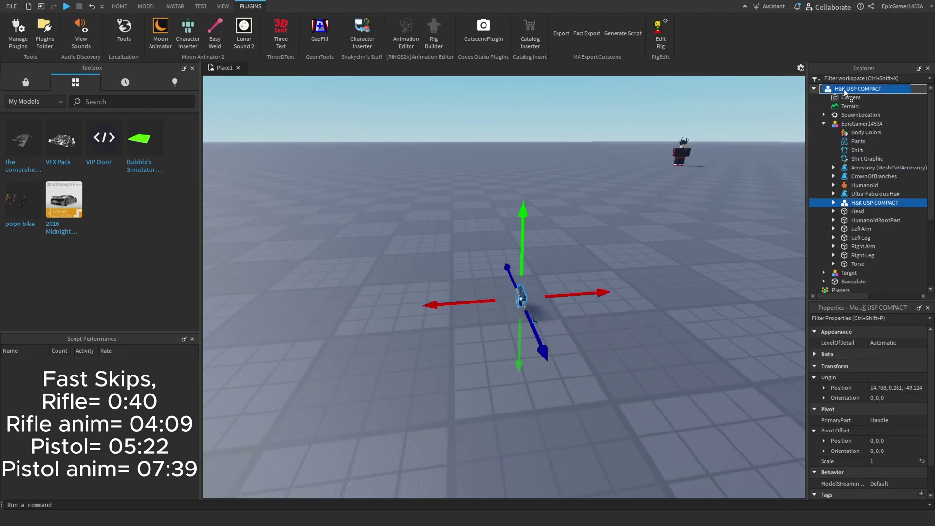
drag(844, 89, 843, 90)
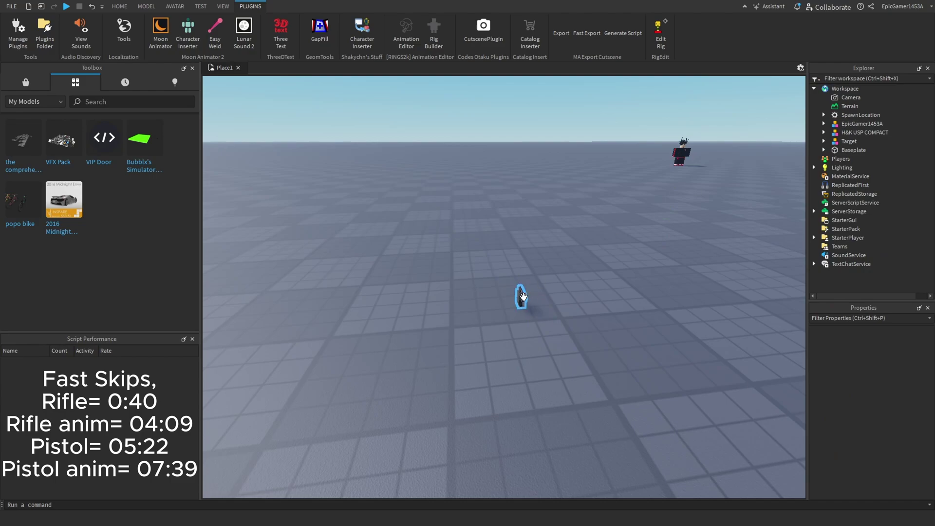
- Place the pistol just beneath the character's right hand and tilt it 90° so that the barrel points down
drag(522, 296, 421, 333)
scroll(484, 309, up, 5)
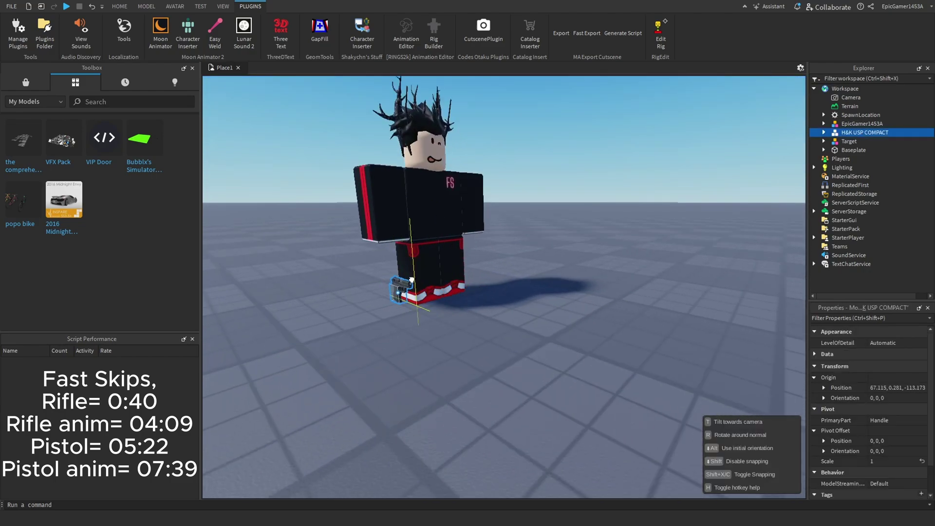
key(t)
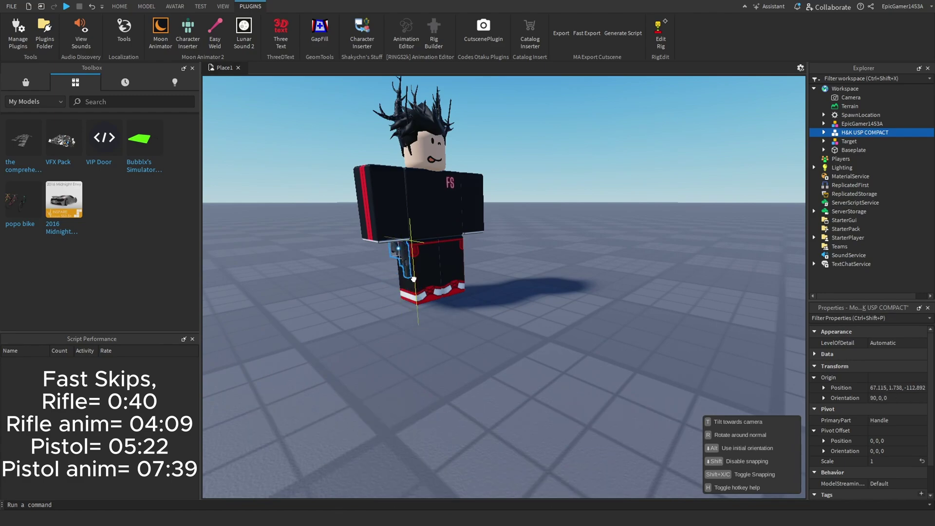
drag(413, 279, 414, 280)
scroll(477, 240, up, 10)
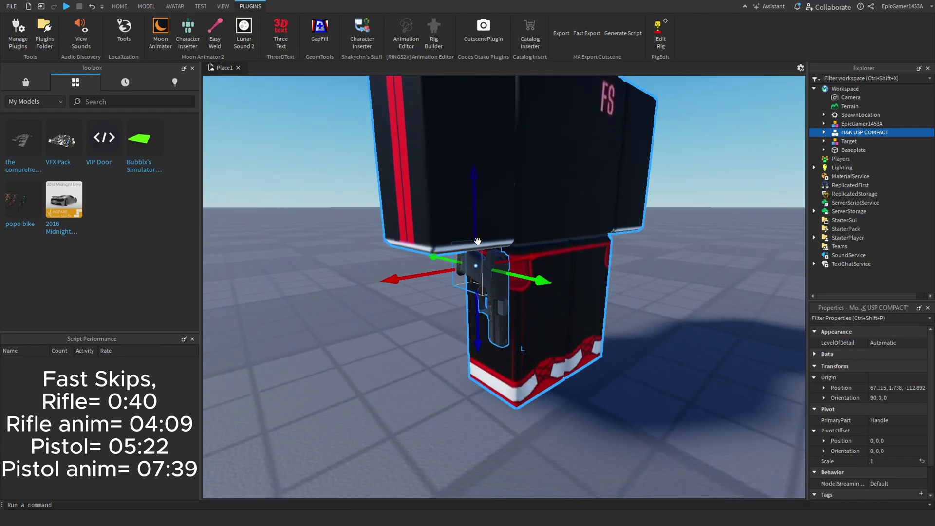
- Shift the pistol beside the character's right hand, to a position of about 66.93, 2.08, -112.52
drag(478, 241, 551, 252)
right_drag(551, 252, 552, 252)
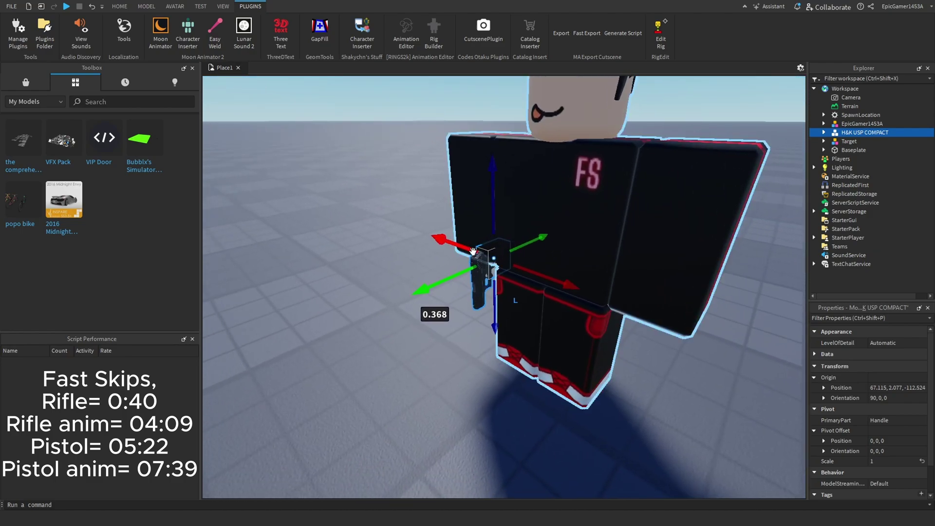
mouse_move(546, 276)
mouse_down()
mouse_move(524, 287)
mouse_move(535, 274)
mouse_up()
scroll(535, 274, up, 3)
scroll(532, 274, down, 3)
drag(508, 210, 508, 205)
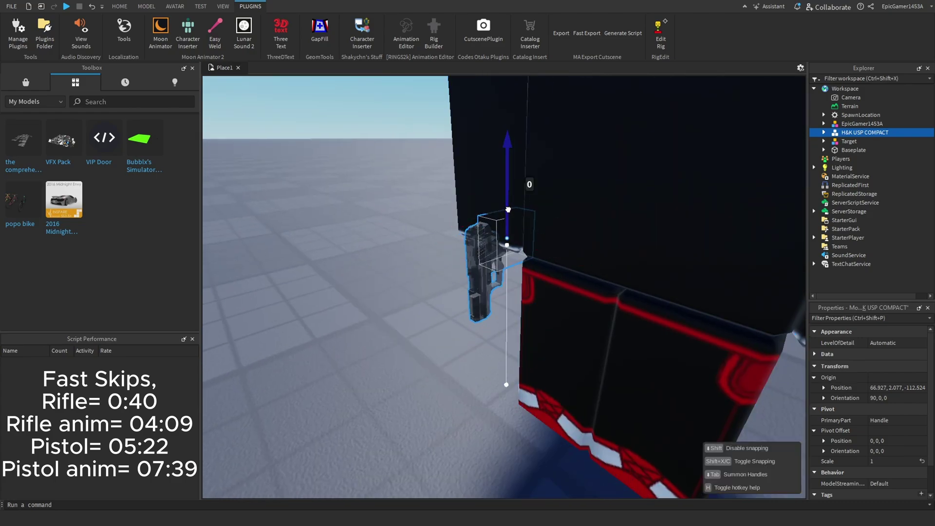
click(382, 236)
right_drag(382, 236, 482, 273)
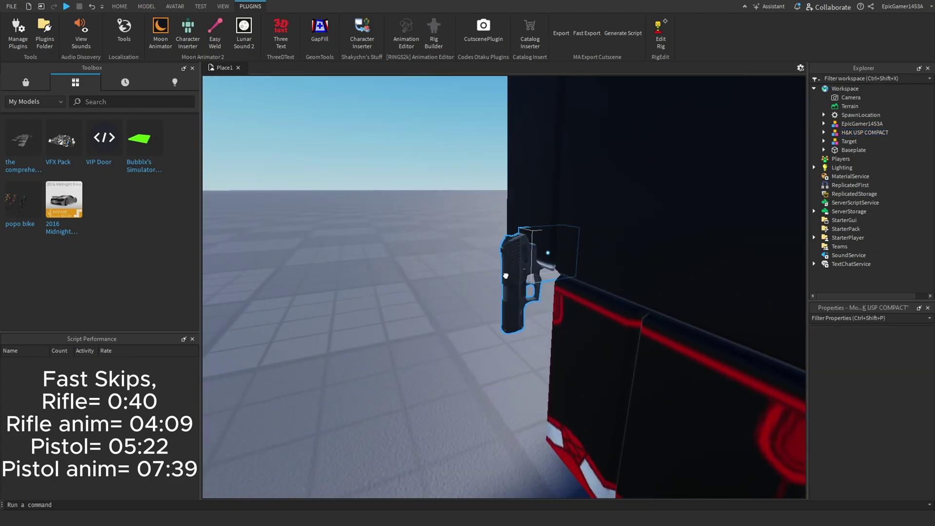
- Raise the pistol into the character's right hand, to a position of about 66.93, 2.32, -112.60
click(505, 277)
drag(548, 158, 547, 149)
drag(587, 239, 593, 238)
mouse_move(556, 206)
mouse_down()
mouse_move(556, 197)
mouse_move(600, 237)
mouse_move(556, 193)
mouse_up()
click(455, 238)
right_drag(455, 237, 455, 237)
click(550, 272)
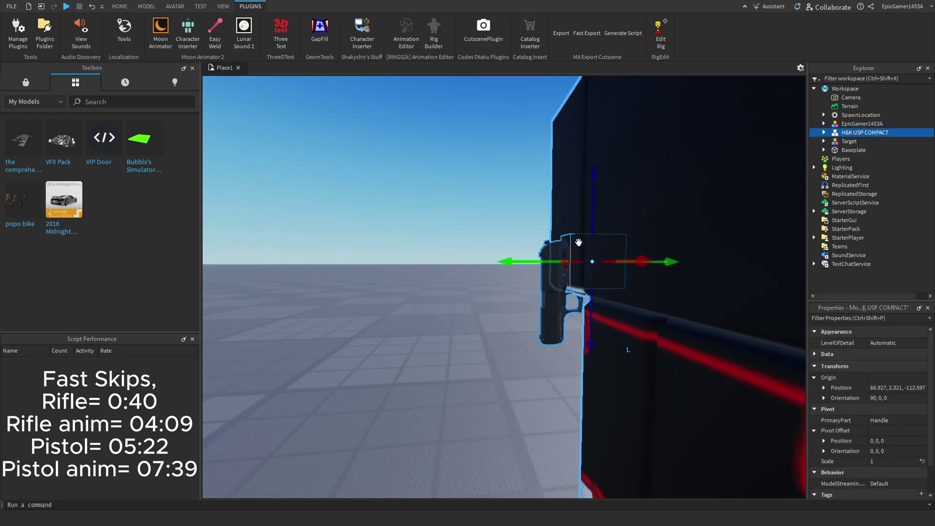
- Nudge the pistol's grip within the right hand, to a position of about 66.93, 2.34, -112.59
drag(592, 223, 592, 223)
drag(501, 259, 496, 259)
scroll(492, 249, up, 1)
click(469, 274)
right_drag(469, 274, 470, 278)
- Nest the H&K USP COMPACT model inside the character model and expand it to show its parts
click(489, 264)
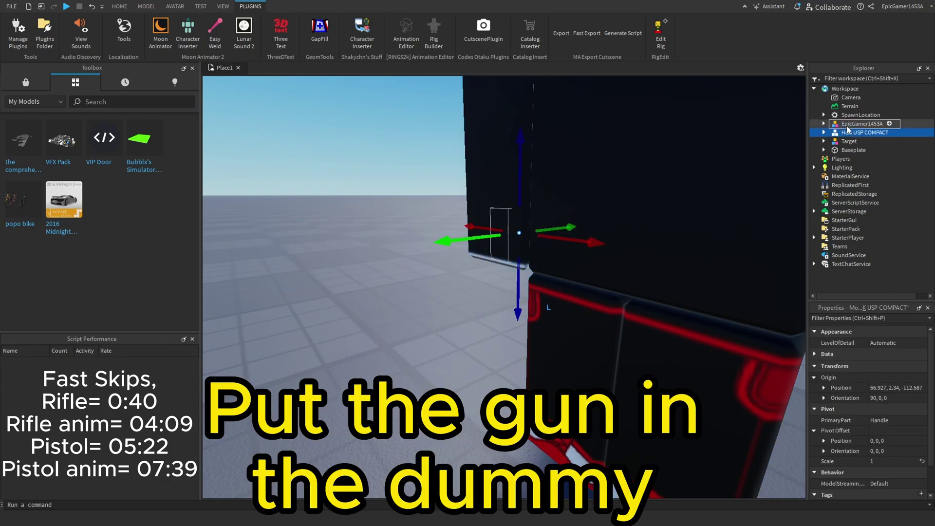
drag(847, 127, 848, 126)
click(833, 203)
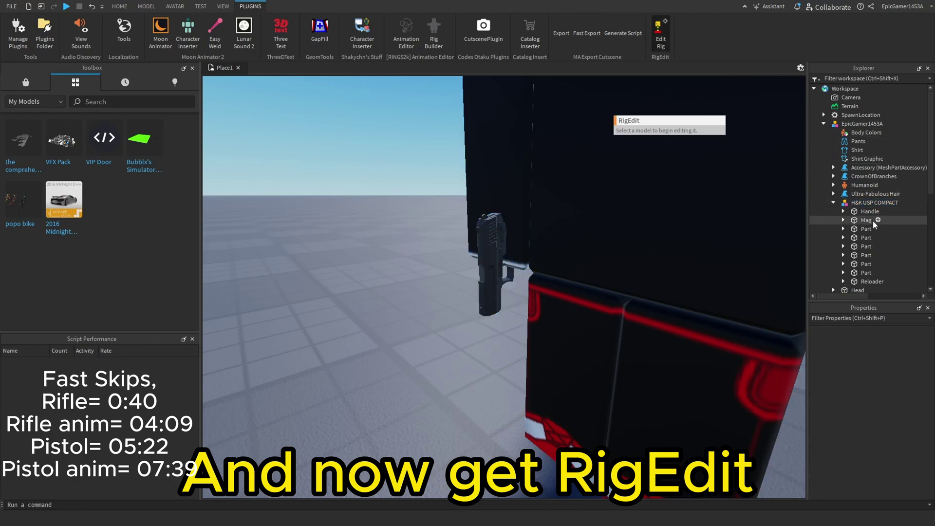
- Use RigEdit on the character model to create a joint from Right Arm to the pistol's Handle, and close the plugin
scroll(873, 220, down, 1)
click(847, 110)
scroll(881, 222, down, 2)
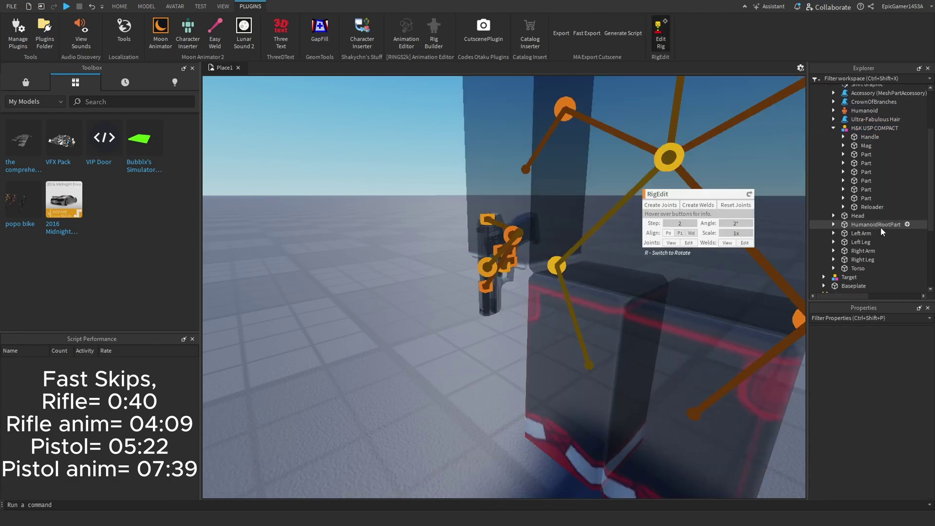
scroll(868, 234, down, 2)
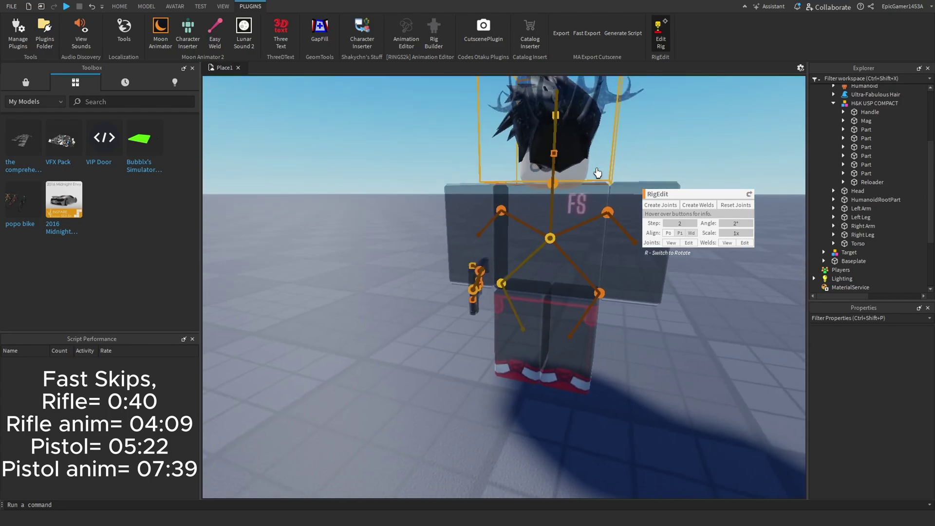
scroll(598, 173, up, 3)
right_drag(597, 173, 600, 175)
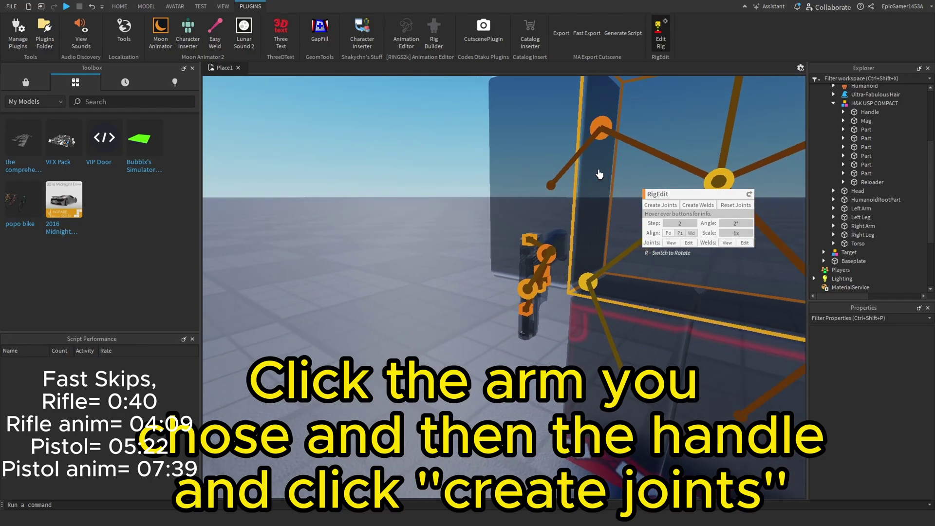
click(863, 227)
ctrl+click(863, 113)
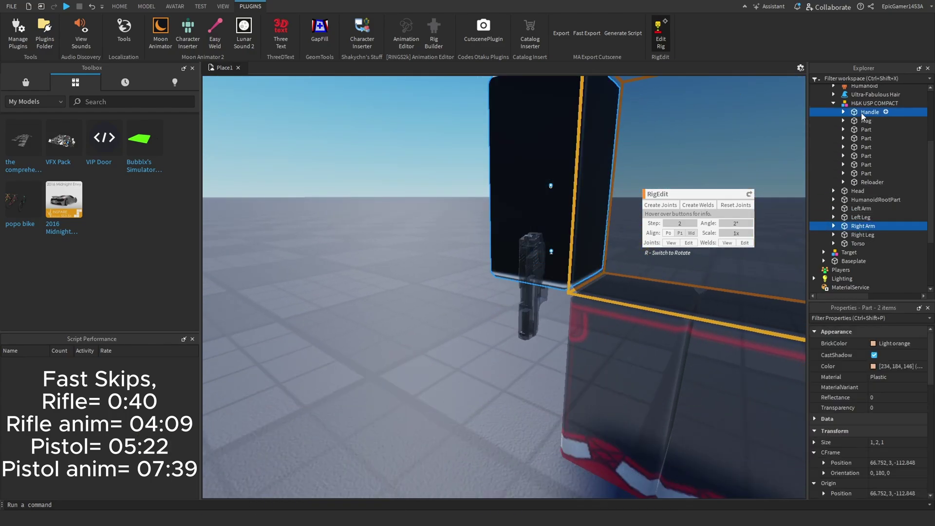
click(659, 205)
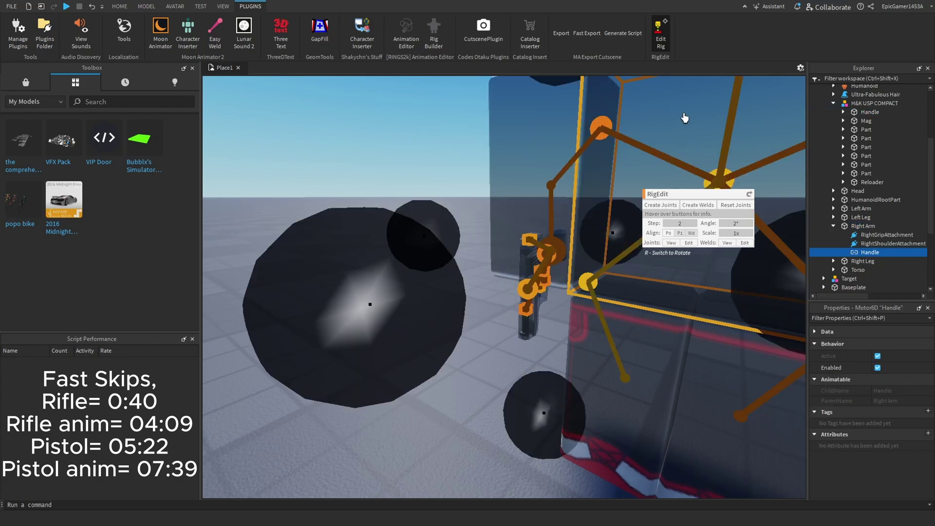
click(661, 44)
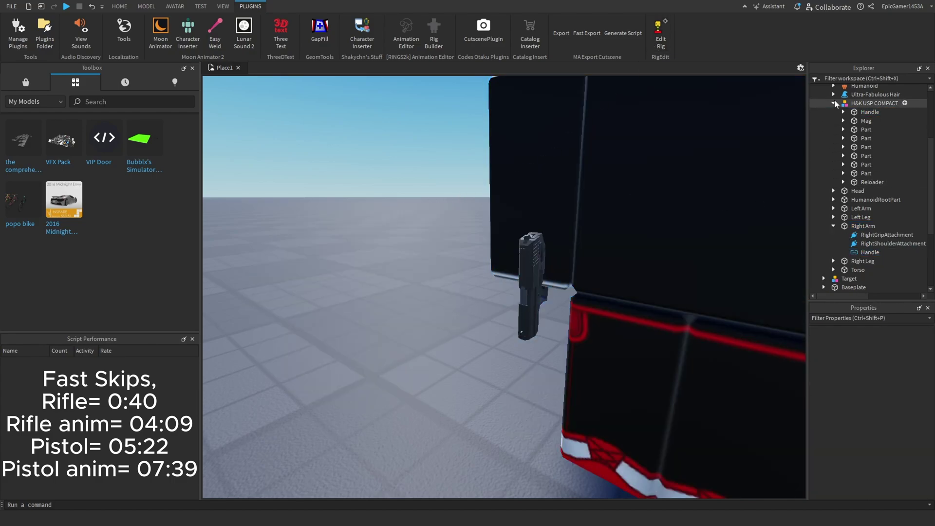
- Collapse the pistol model, the character model and Workspace in the Explorer
click(834, 103)
scroll(834, 149, up, 4)
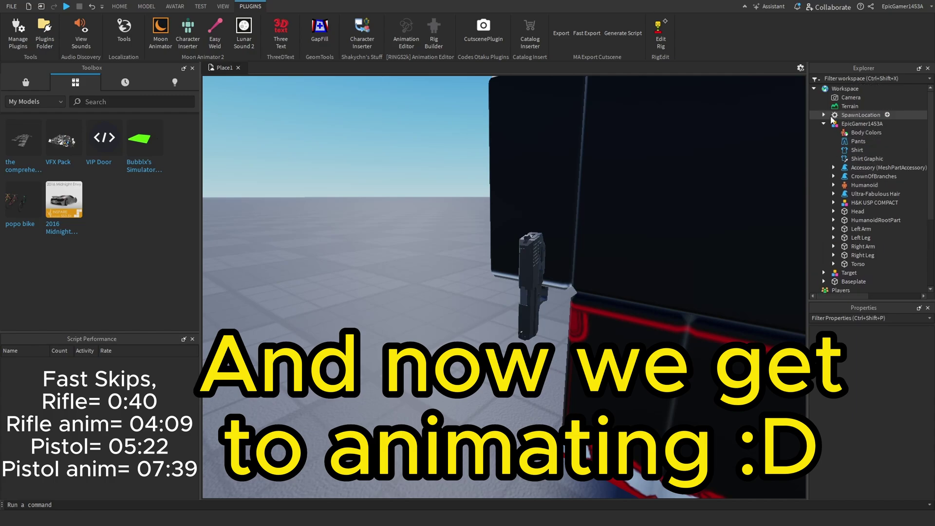
click(825, 123)
click(814, 90)
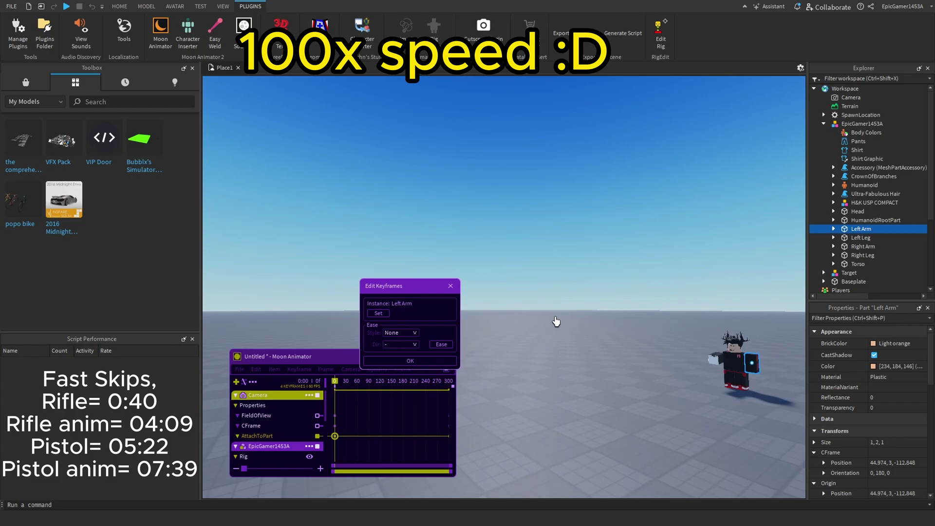
- Confirm the Left Arm keyframe edit and key the character's opening pistol-holding poses in Moon Animator
click(411, 360)
scroll(380, 426, down, 3)
click(580, 336)
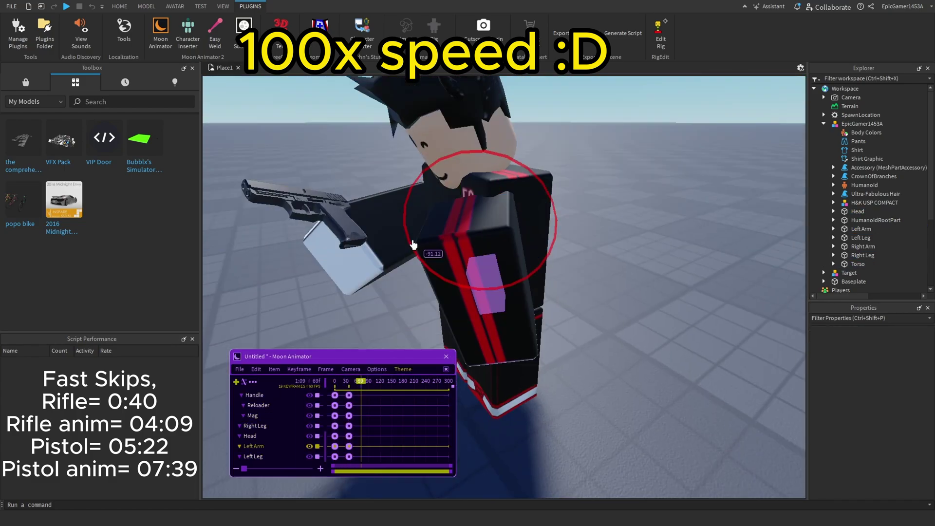
- Key the Left Arm and Mag for the reload, and pose the whole rig at about frames 132 to 147
click(368, 381)
scroll(341, 426, up, 1)
scroll(341, 426, down, 2)
click(384, 381)
click(475, 336)
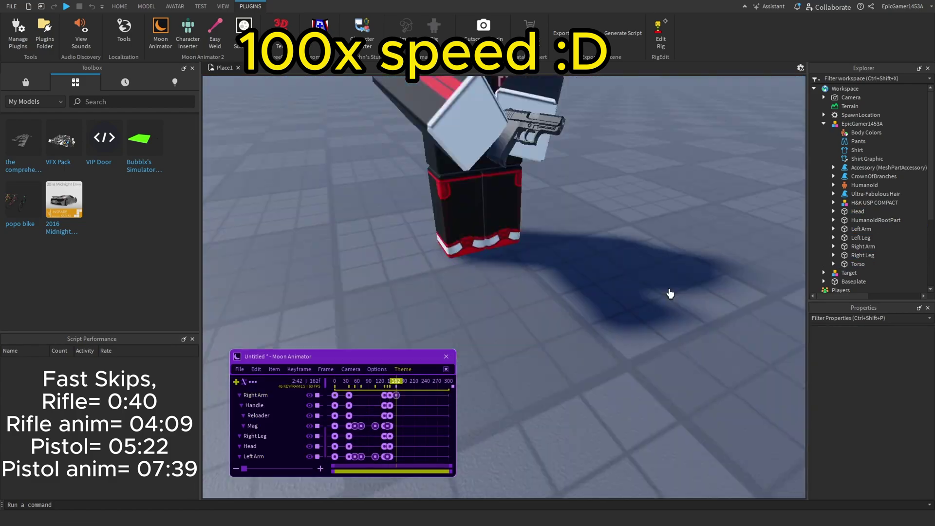
- Key the rig beyond frame 162, including Reloader and Left Arm keyframes just after frame 175
click(400, 381)
scroll(341, 426, down, 1)
click(399, 384)
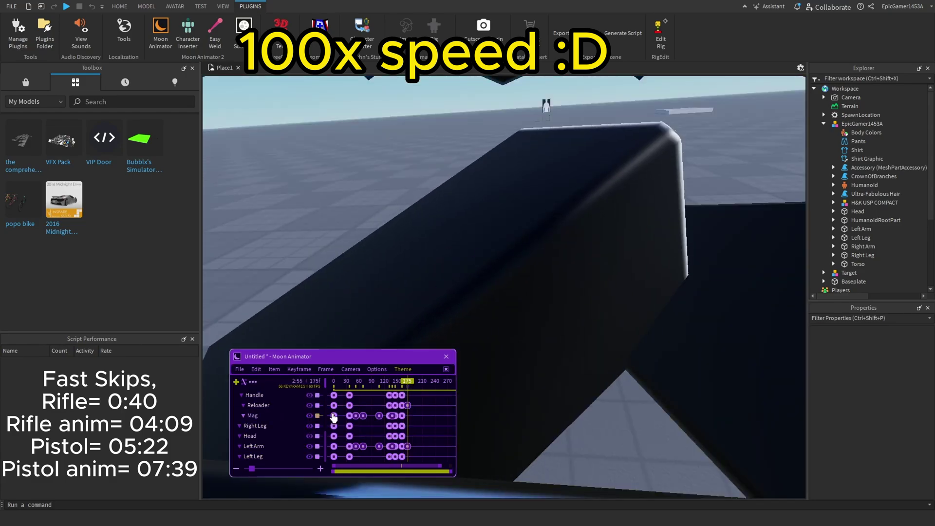
click(411, 381)
scroll(341, 426, up, 1)
- Copy the rig's keyframes and paste them into the tracks further along the timeline, from about frame 357 onward
click(120, 6)
click(522, 234)
click(255, 369)
click(265, 392)
click(389, 482)
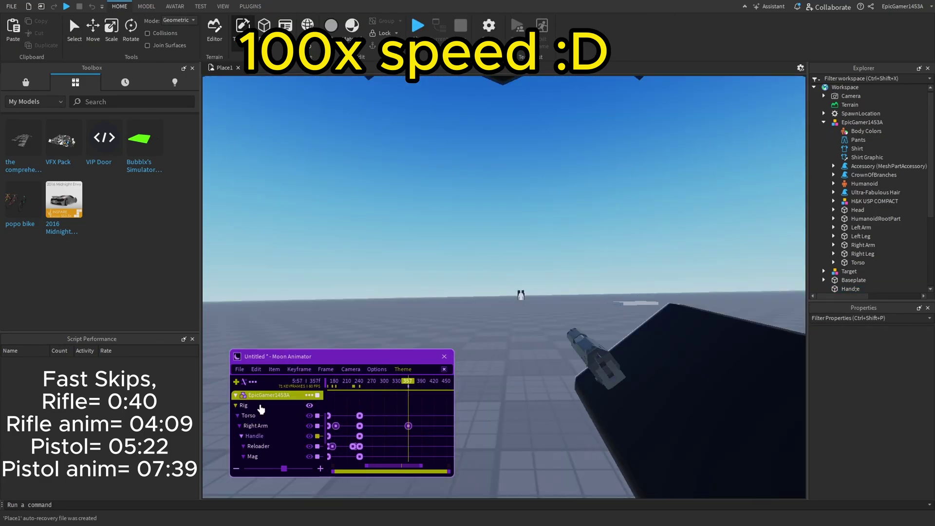
scroll(341, 426, down, 1)
click(256, 369)
click(284, 408)
click(585, 359)
scroll(390, 419, down, 5)
- Paste the copied pose keyframes at frame 477 to end the animation
click(415, 388)
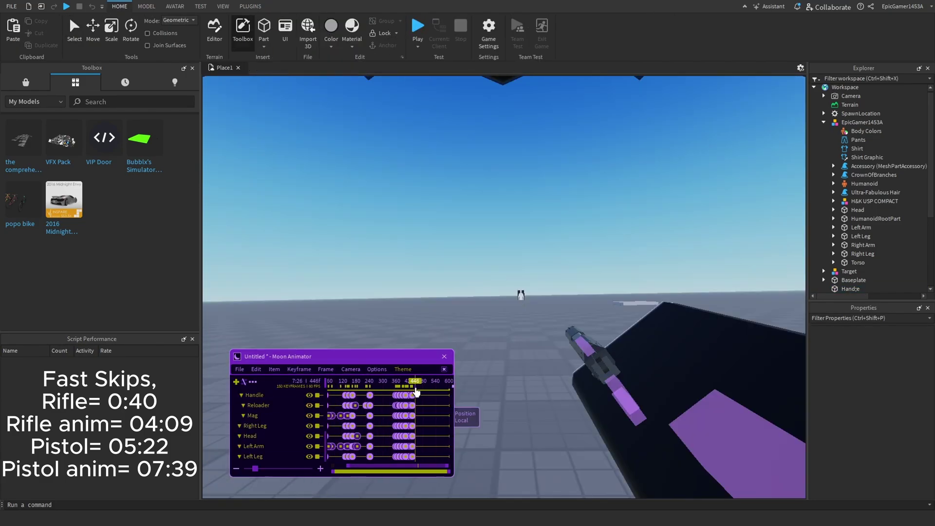
drag(423, 385, 424, 383)
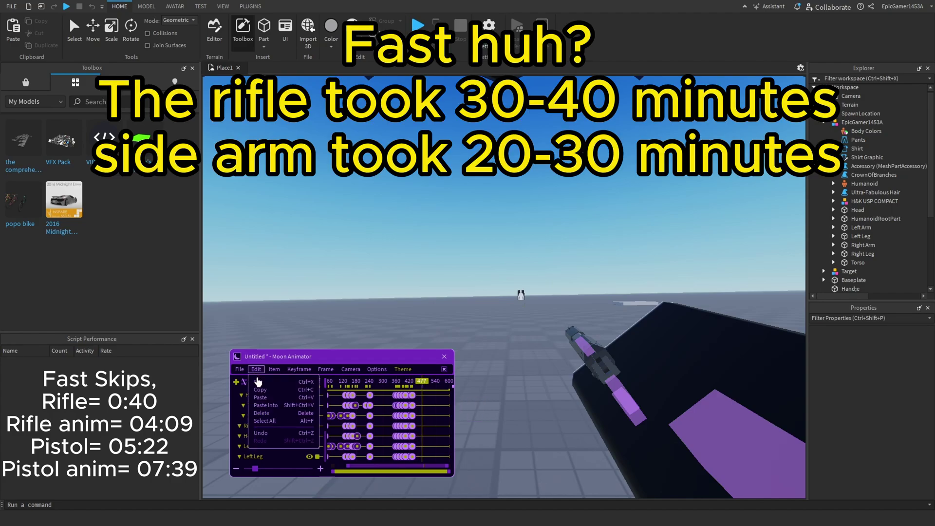
click(262, 398)
click(431, 414)
- Play back the pistol animation from the start, scrub to about frame 254, and examine the pose from outside the character
drag(422, 390, 286, 399)
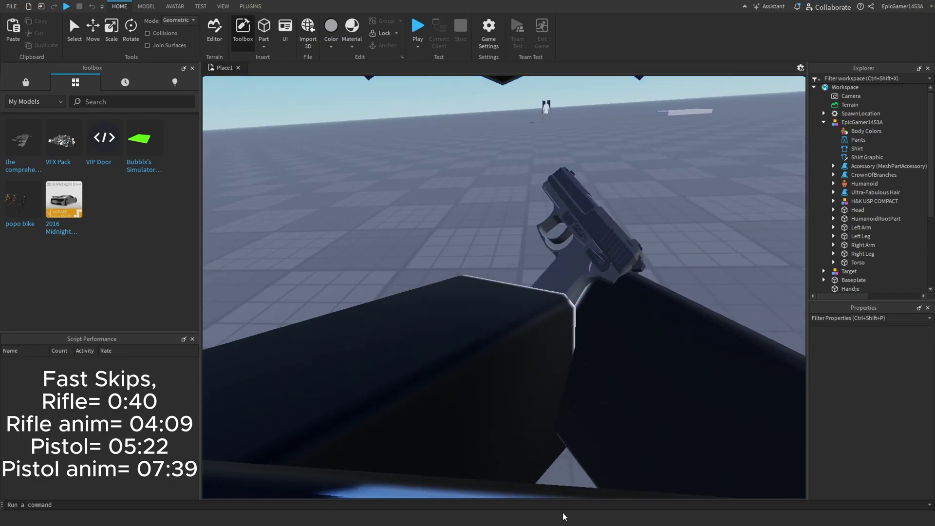
key(space)
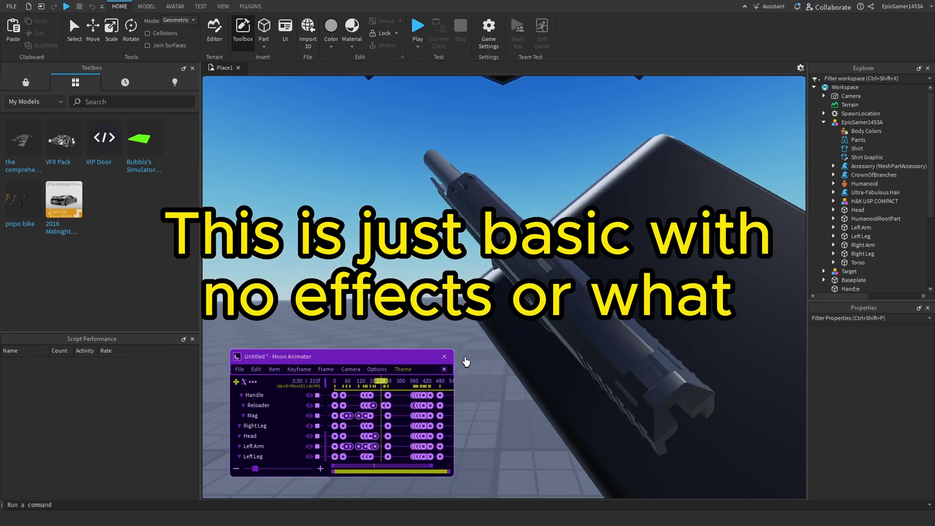
click(391, 386)
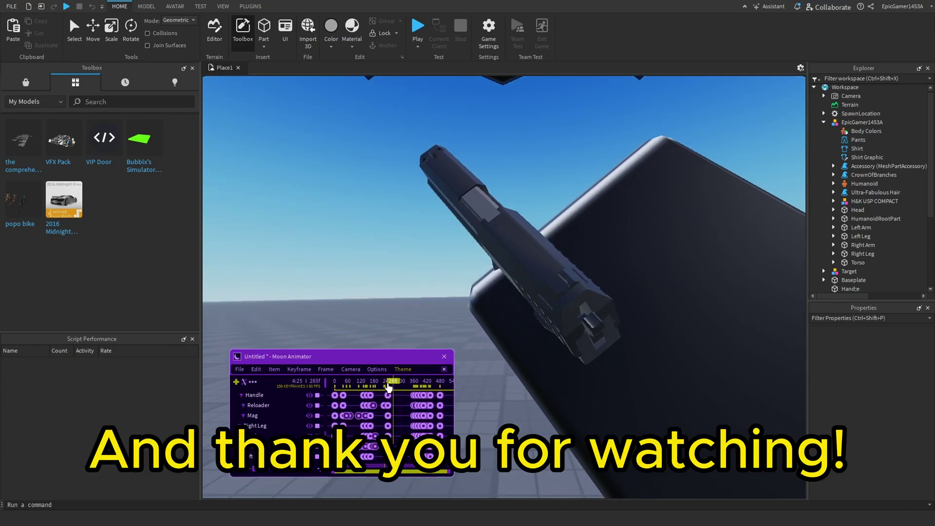
scroll(541, 365, down, 5)
right_drag(541, 365, 576, 361)
scroll(575, 361, up, 4)
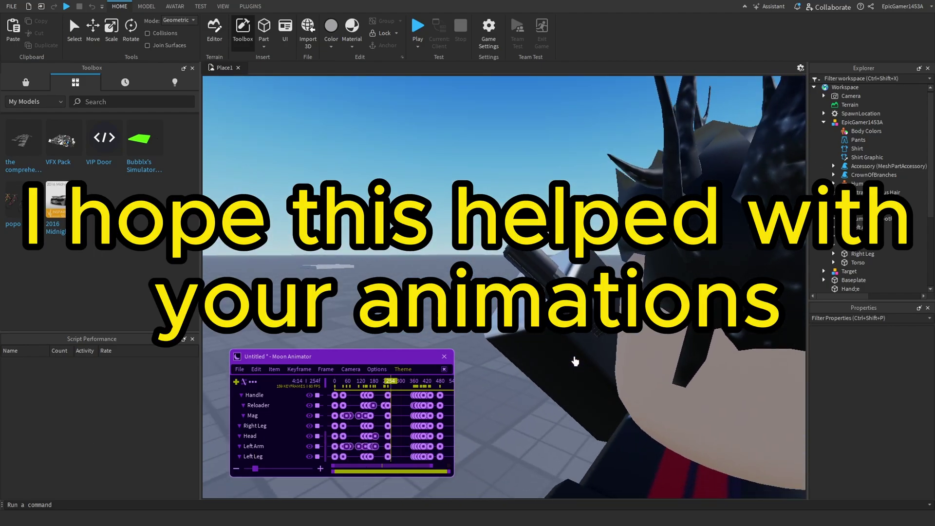